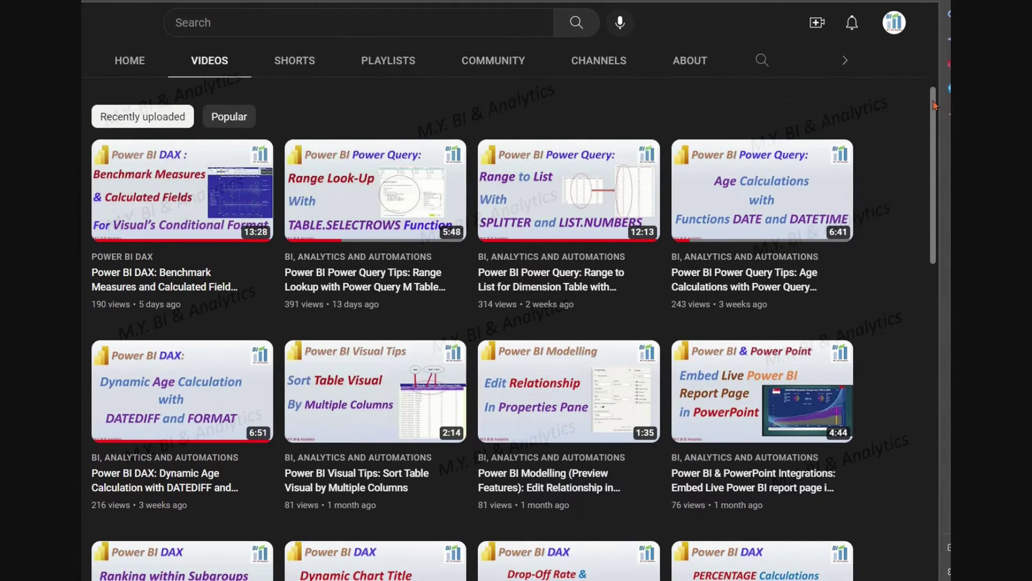
mouse_move(244, 219)
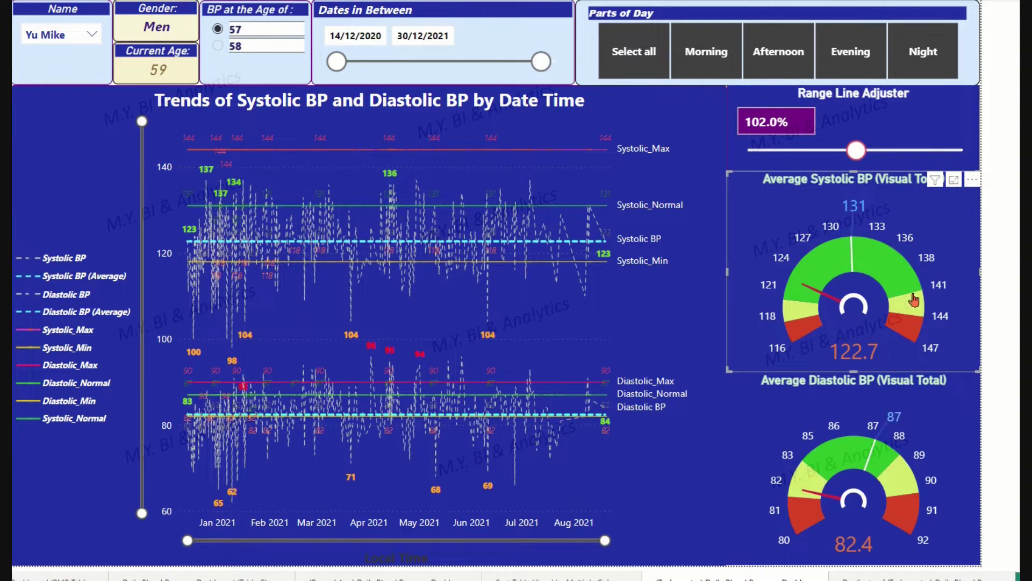
mouse_move(931, 294)
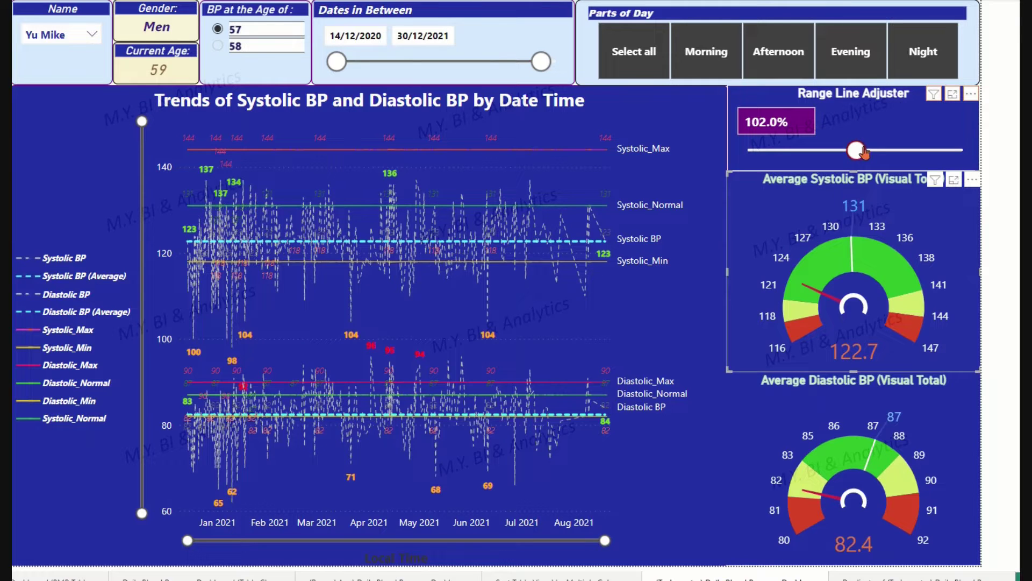
mouse_move(857, 151)
mouse_down()
mouse_move(760, 160)
mouse_move(934, 160)
mouse_move(863, 167)
mouse_up()
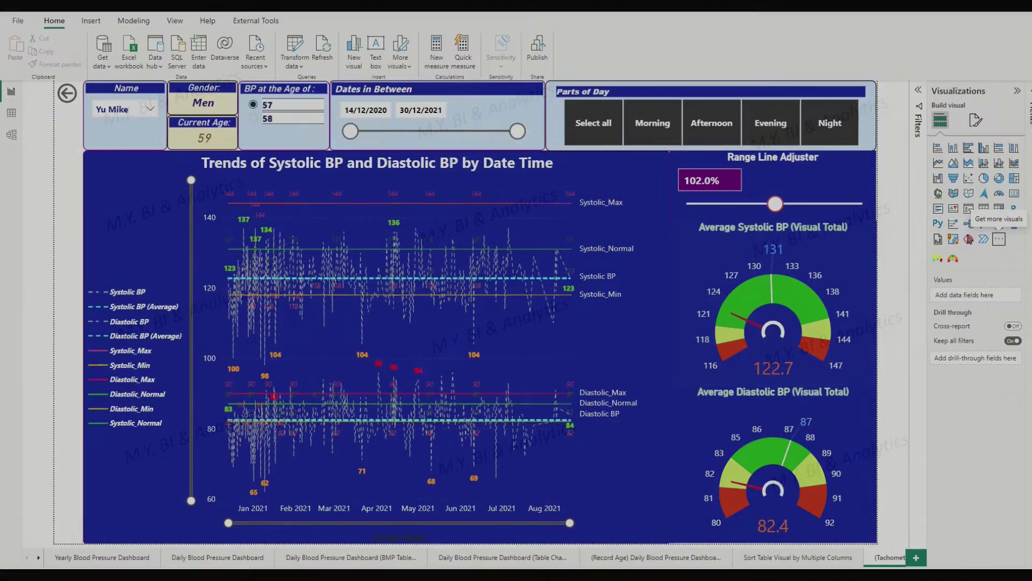
Search the Power BI visuals store for "Tacho" and view the details of Tachometer by E&A.
click(999, 239)
click(942, 241)
click(817, 134)
text(Tacho)
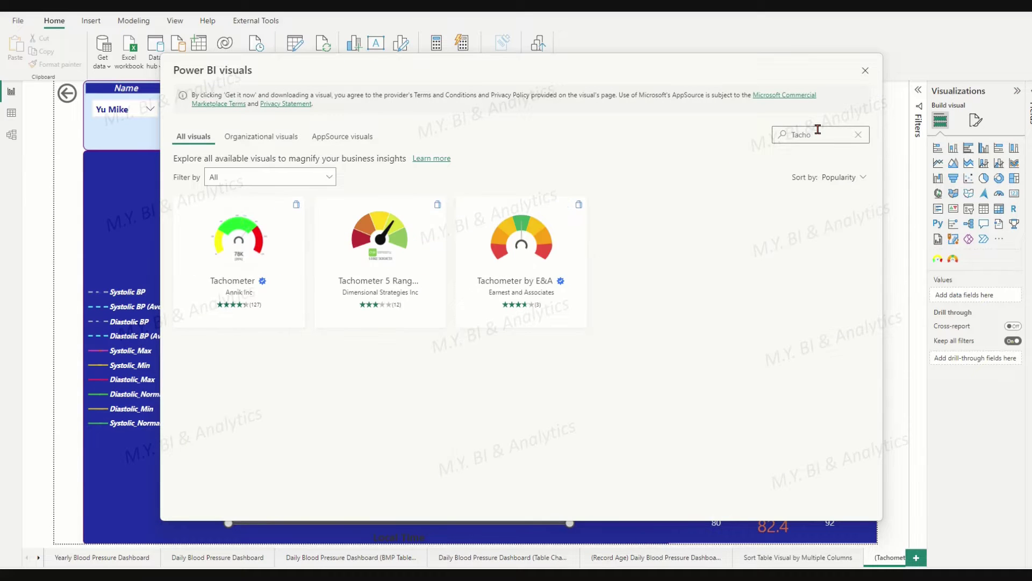
click(519, 230)
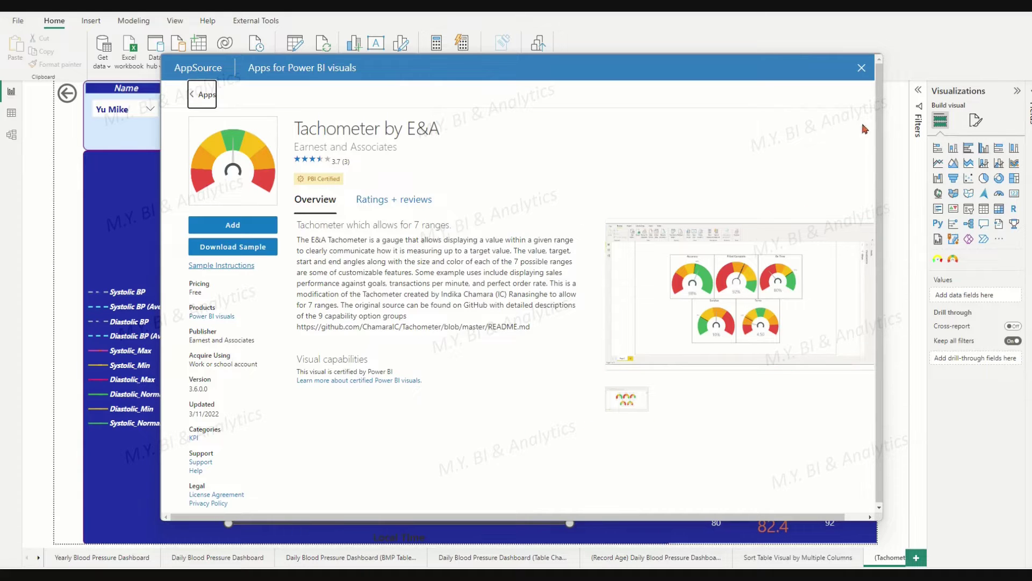
click(861, 68)
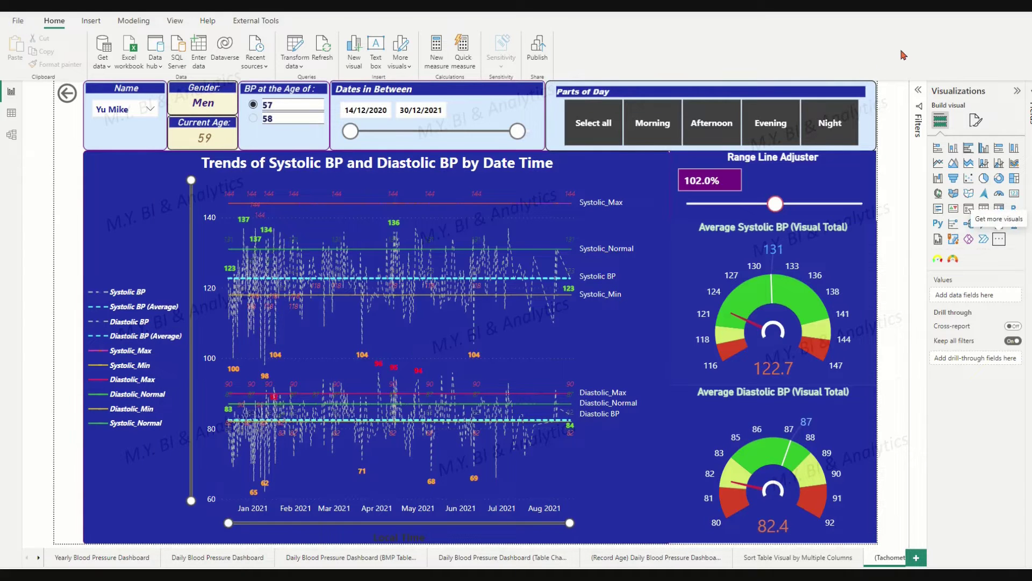
Review the DAX formulas of the Visual Total measures behind the Average Systolic BP and Average Diastolic BP gauges.
click(689, 254)
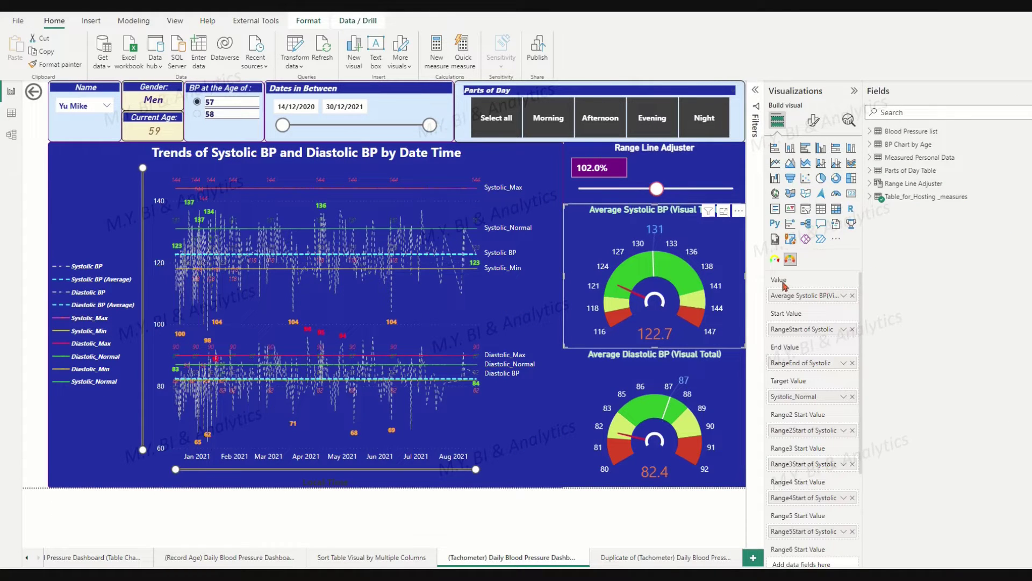
click(871, 197)
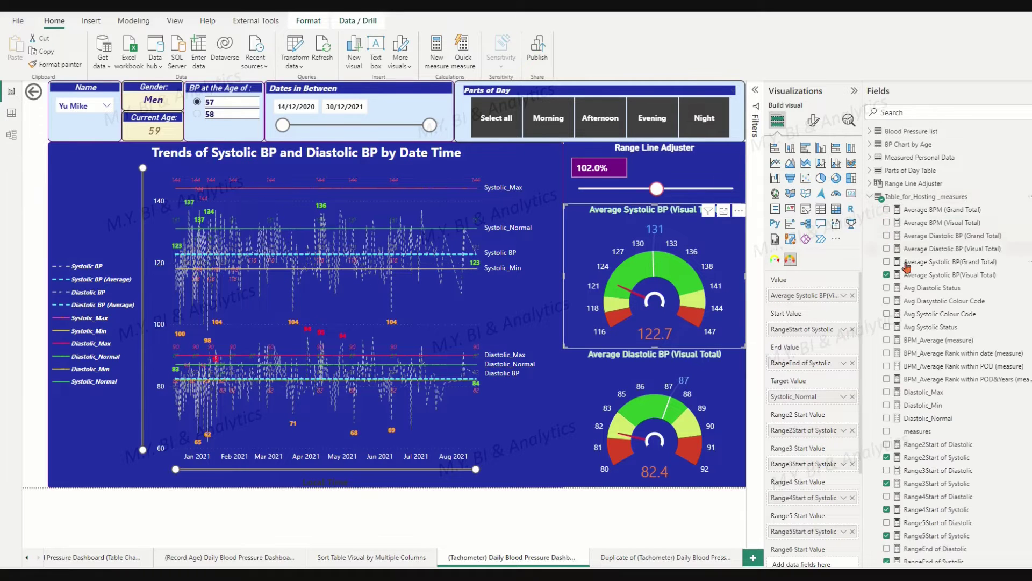
click(973, 275)
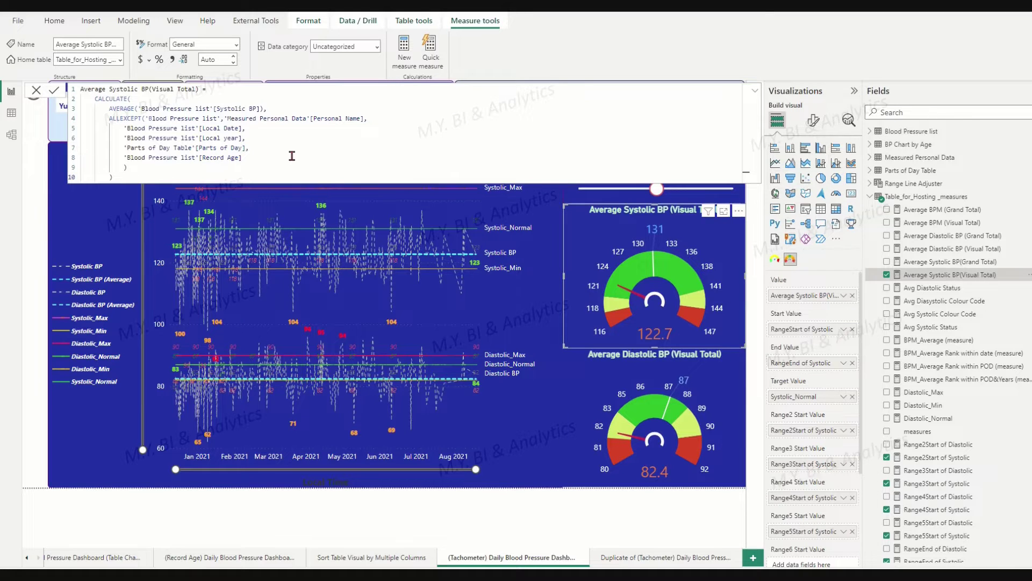
click(581, 372)
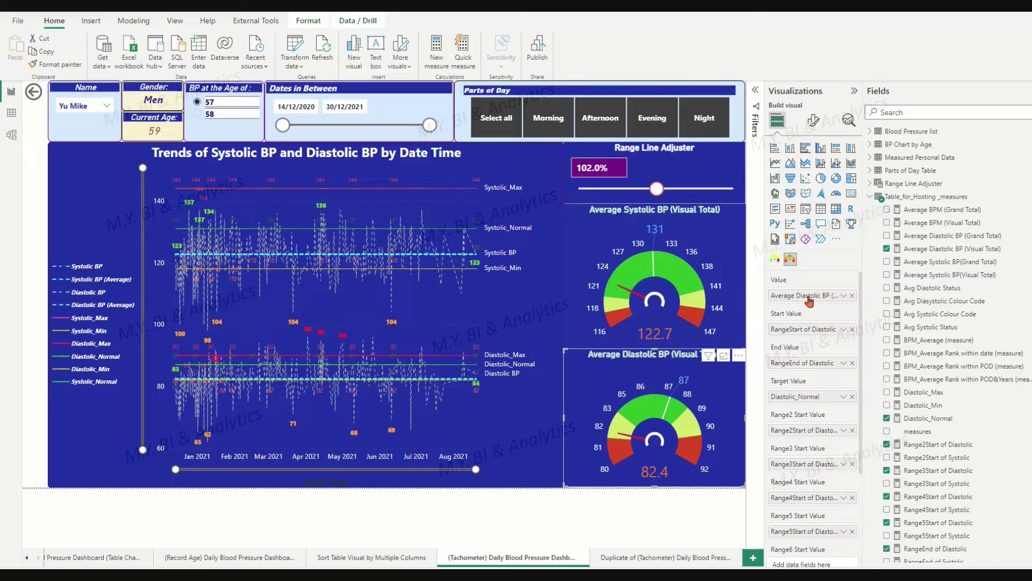
click(926, 249)
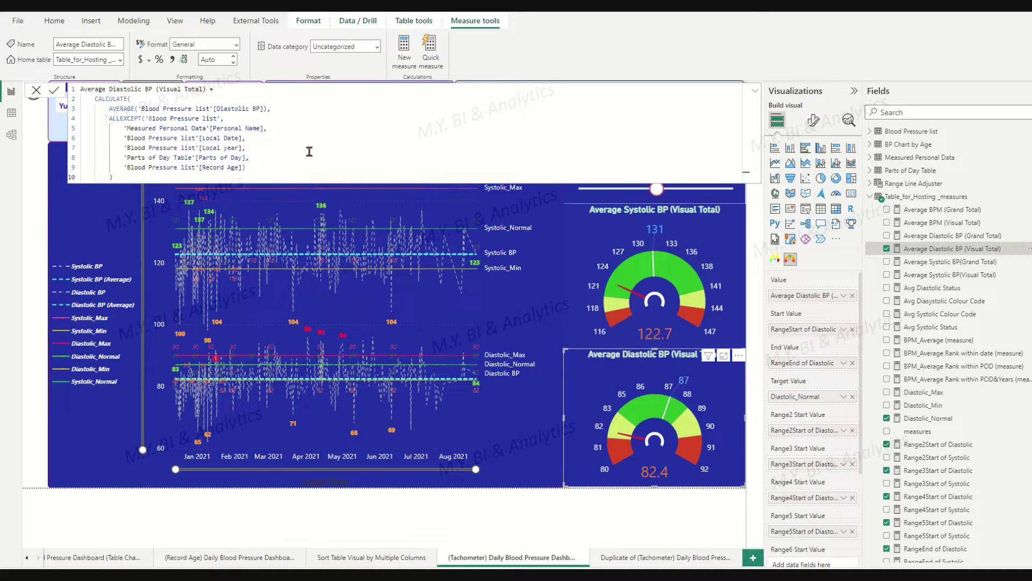
Review the range, target, start and end value measures assigned to the Average Systolic BP gauge.
click(580, 246)
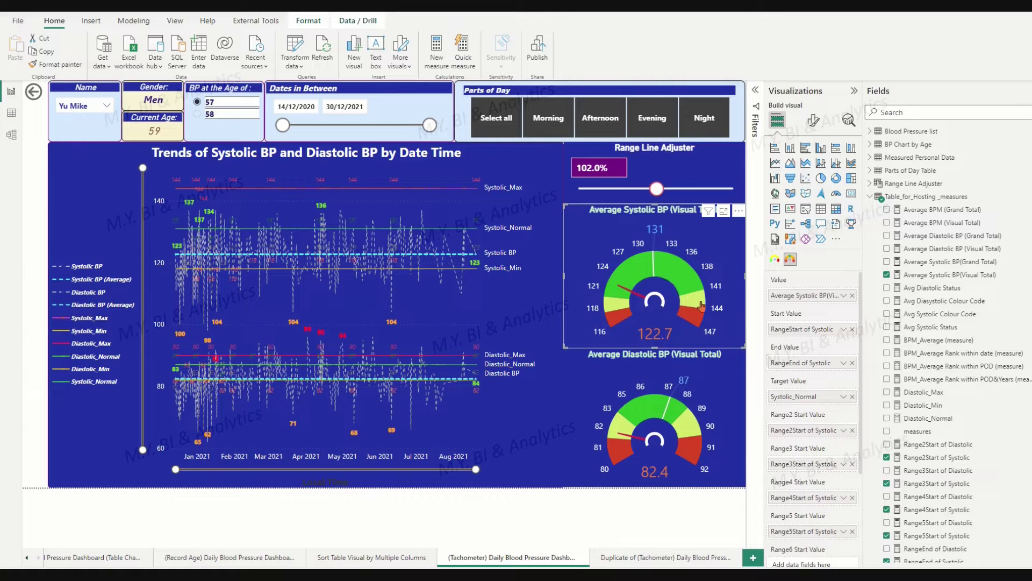
scroll(809, 430, down, 1)
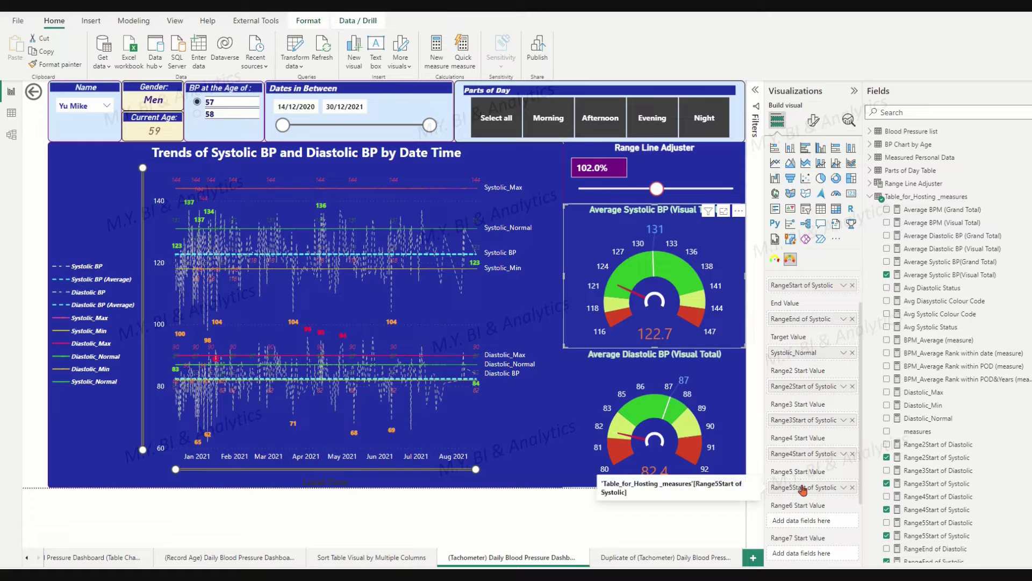
scroll(954, 454, down, 3)
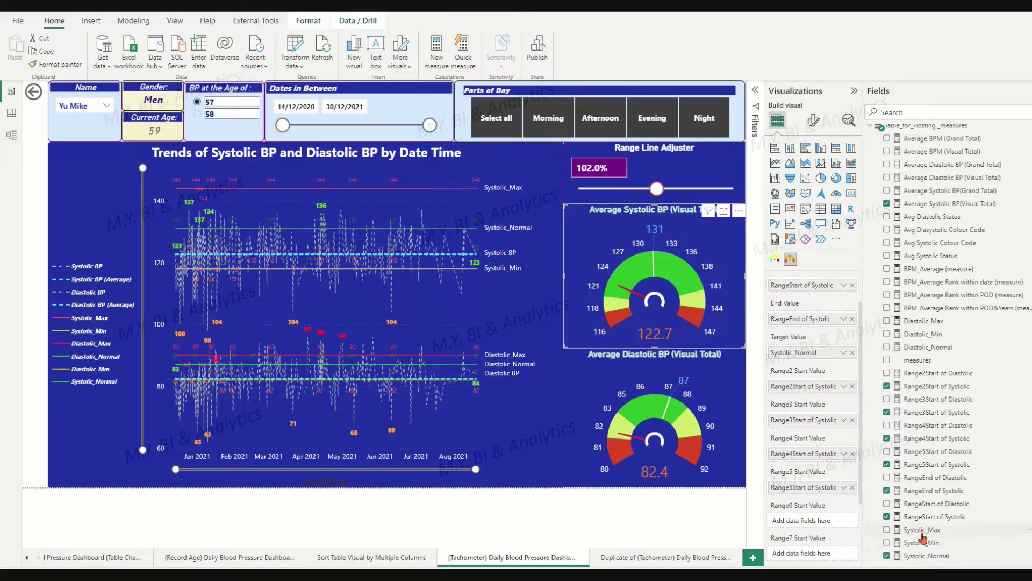
click(726, 396)
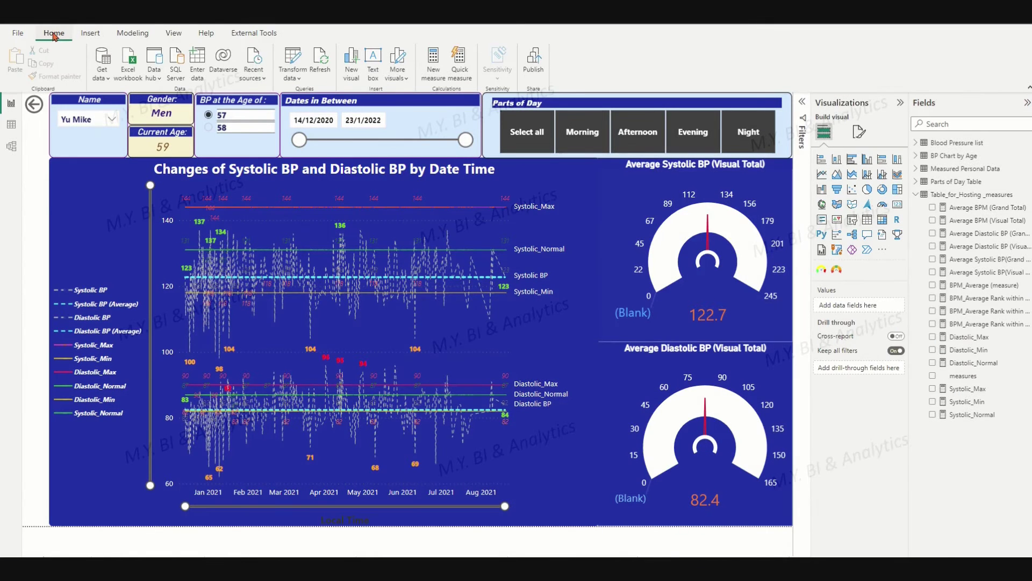
In Table_for_Hosting _measures, write a new measure named "98% of Systolic Min" that multiplies [Systolic_Min] by a factor.
click(957, 196)
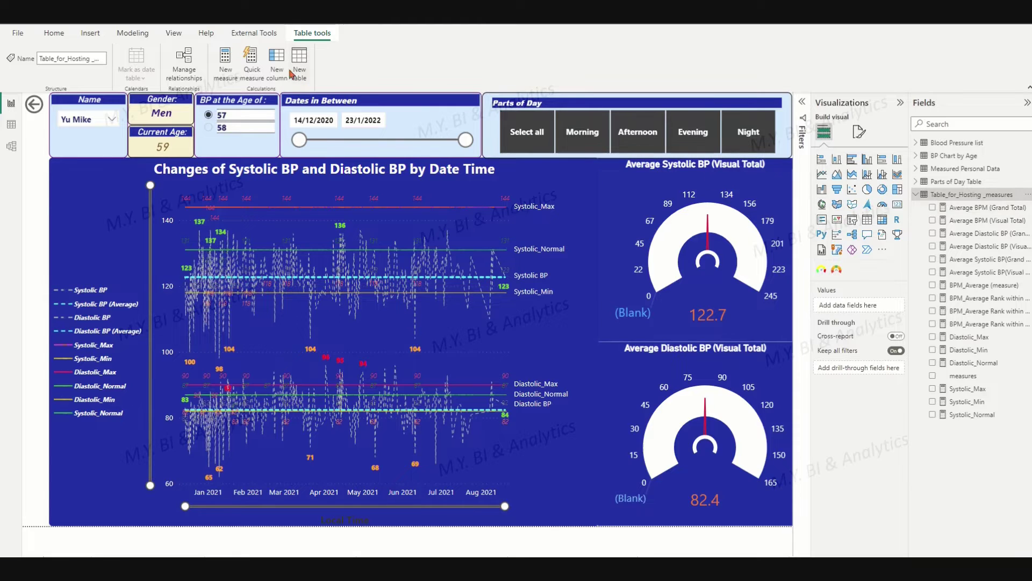
click(225, 64)
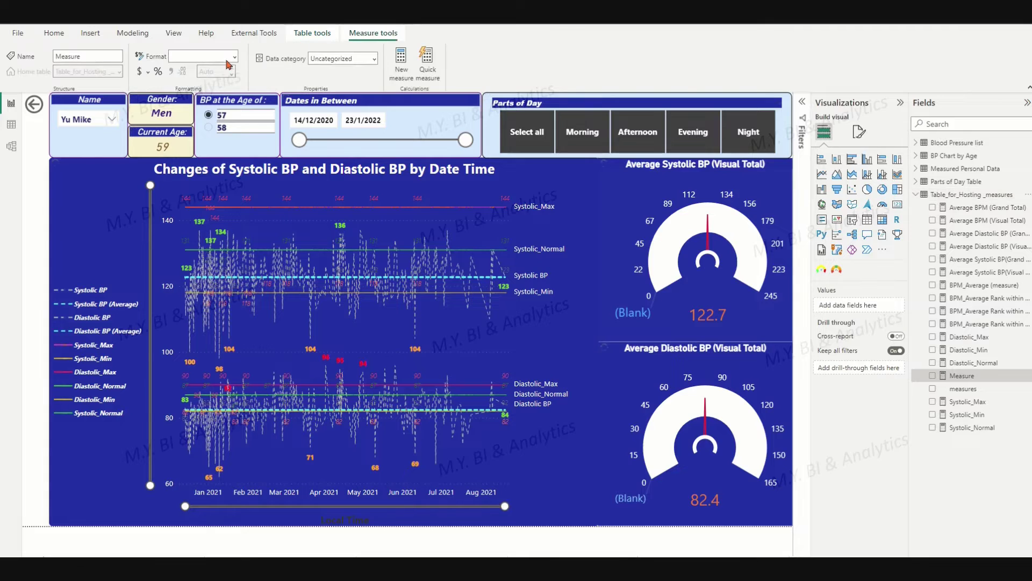
text(9)
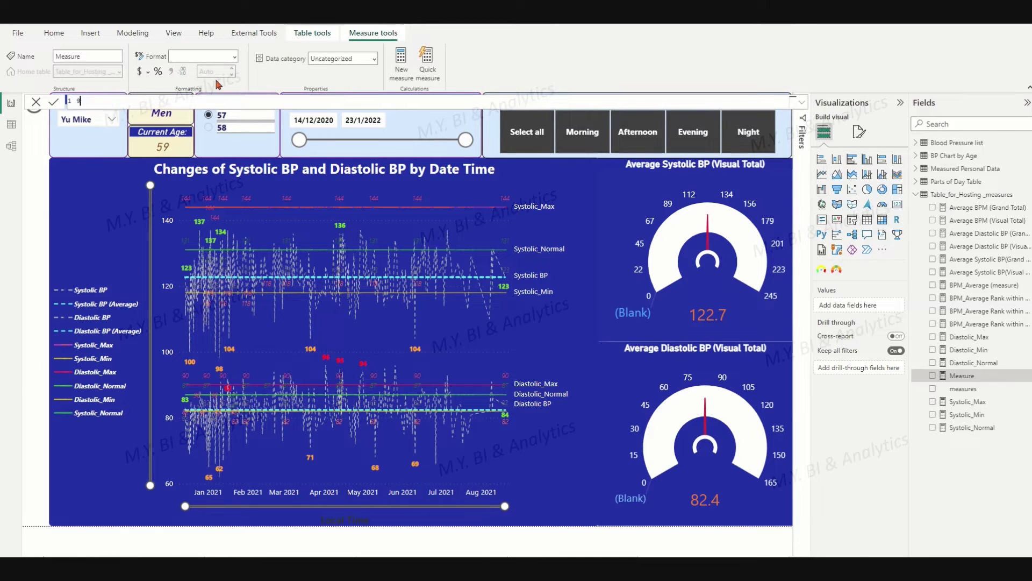
text(8% of Systolic Min = [Sys)
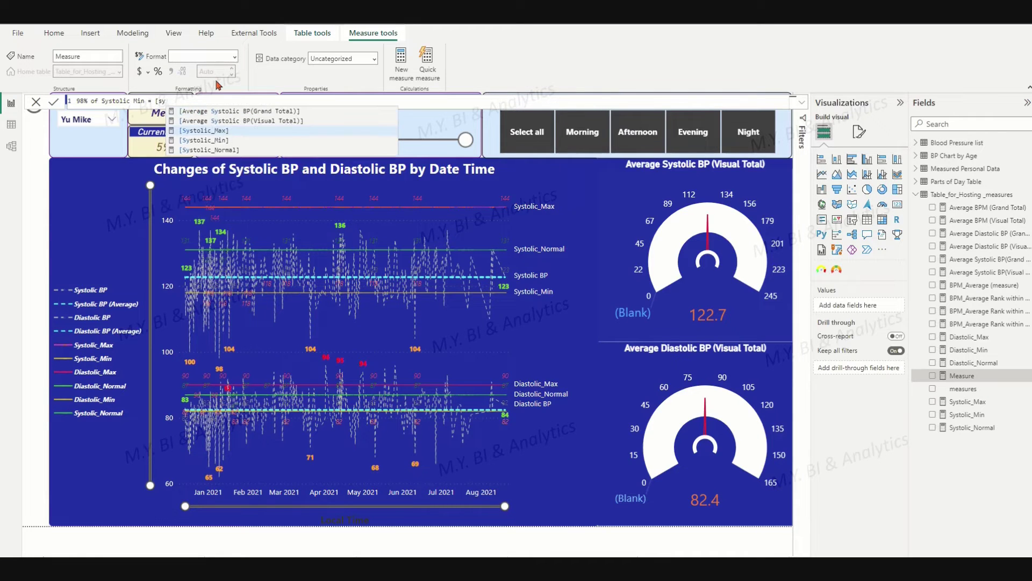
double_click(218, 140)
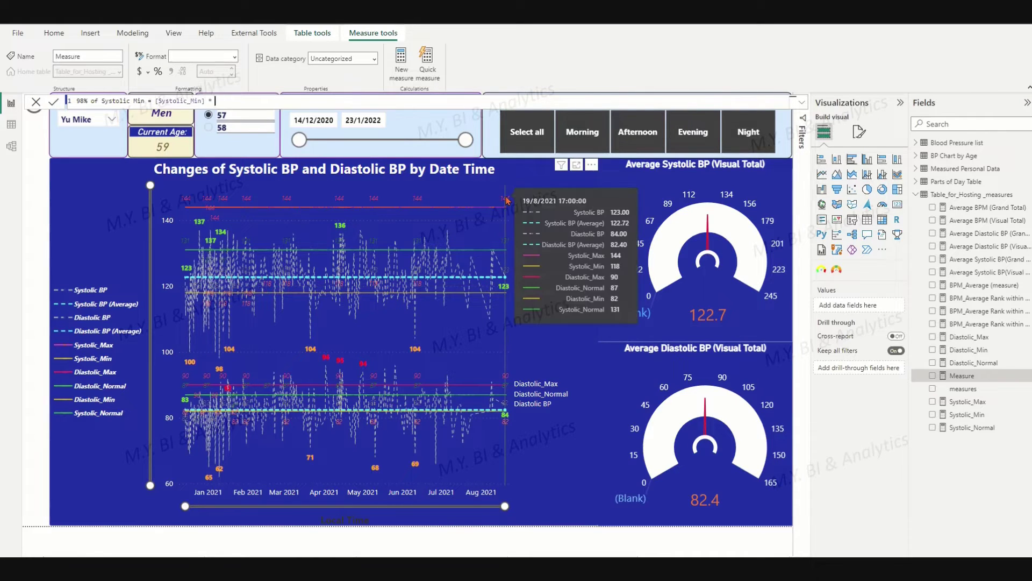
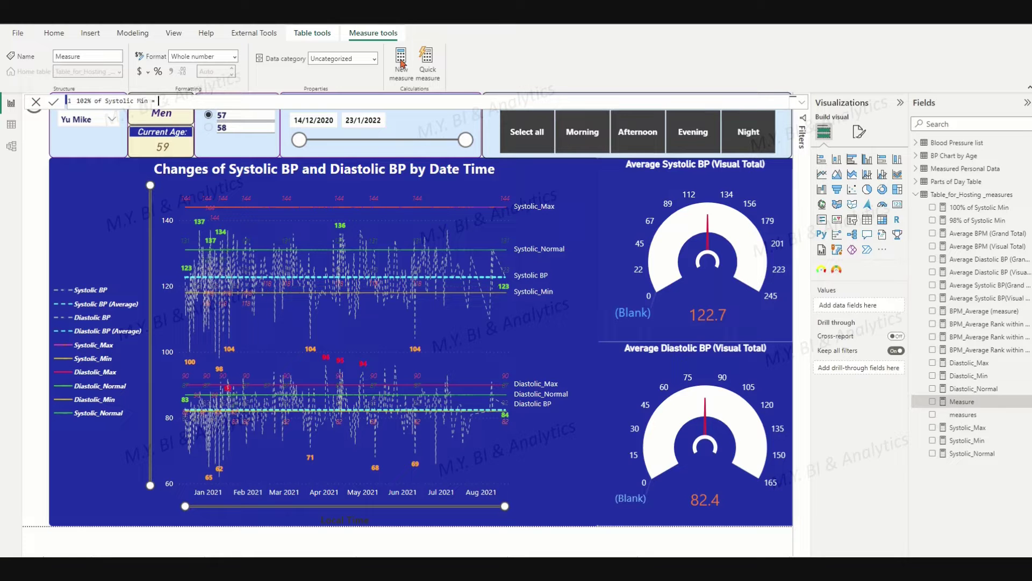
Complete the measure formula as 102% of Systolic Min = [Systolic_Min] * 1.02 and commit it.
text([Sys)
key(Tab)
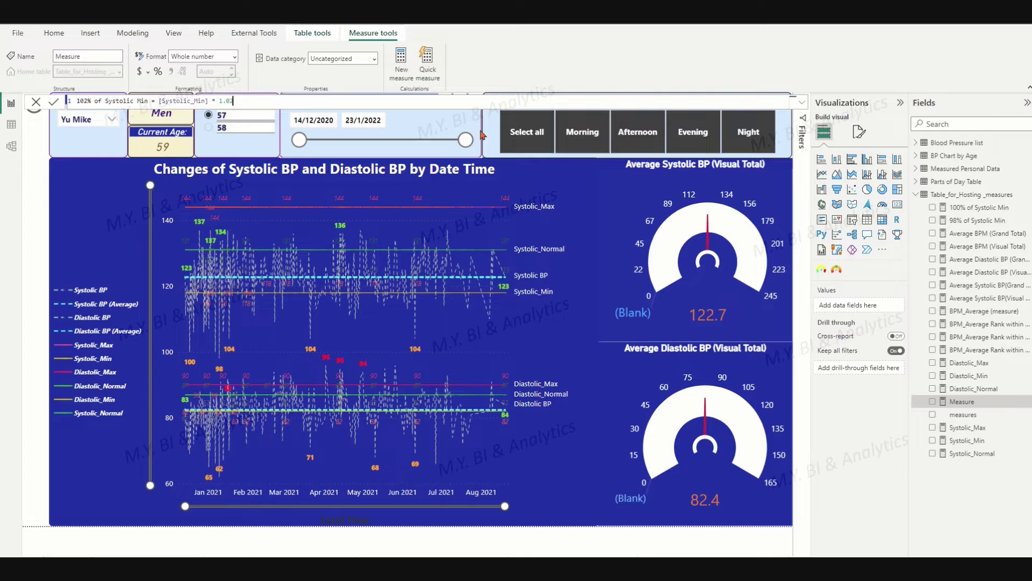
click(54, 102)
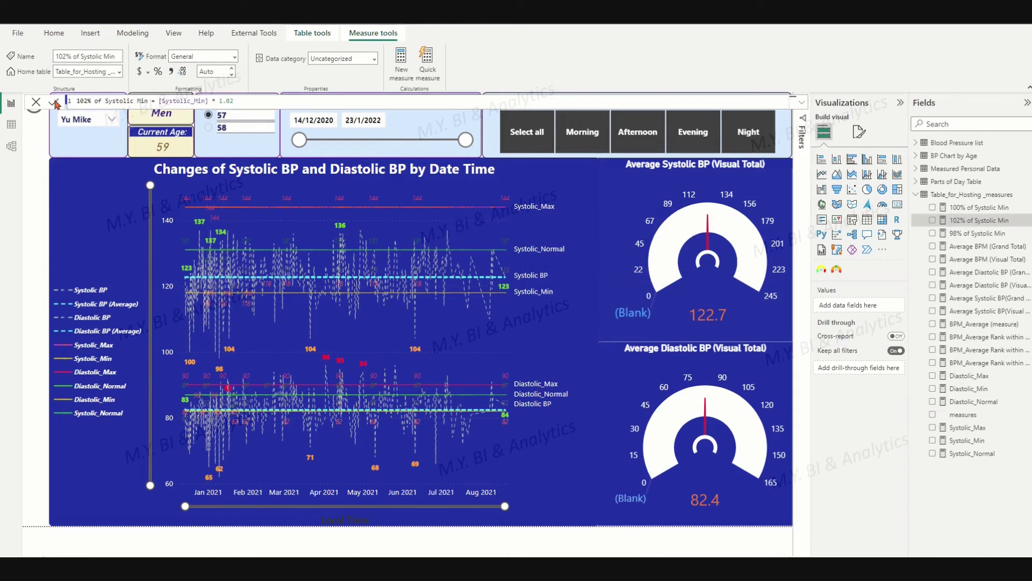
Create the measure 98% of Systolic Max = [Systolic_Max] * 0.98.
click(401, 61)
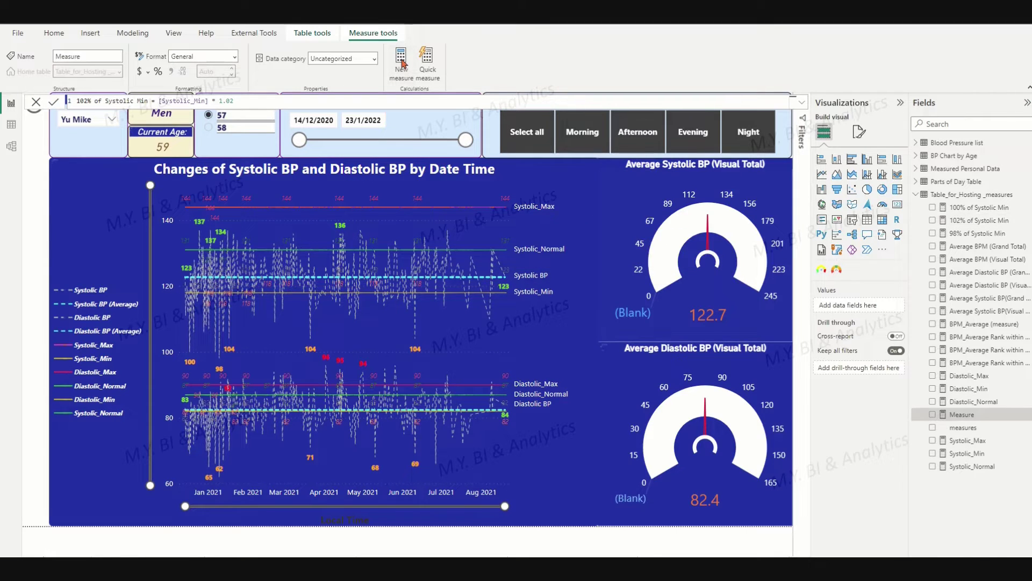
key(ctrl+a)
text(98%)
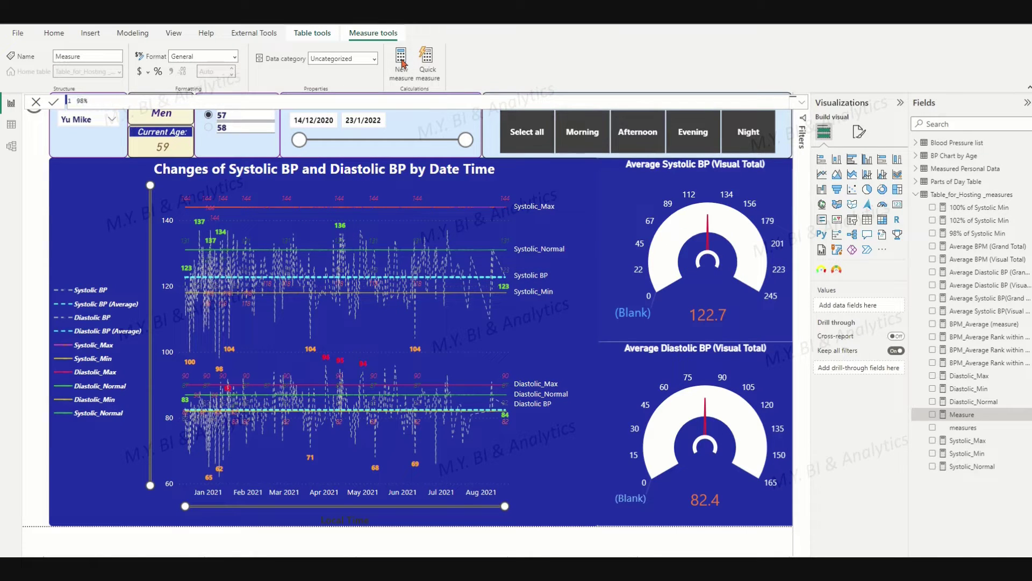
text( of Systolic Max = [Sys)
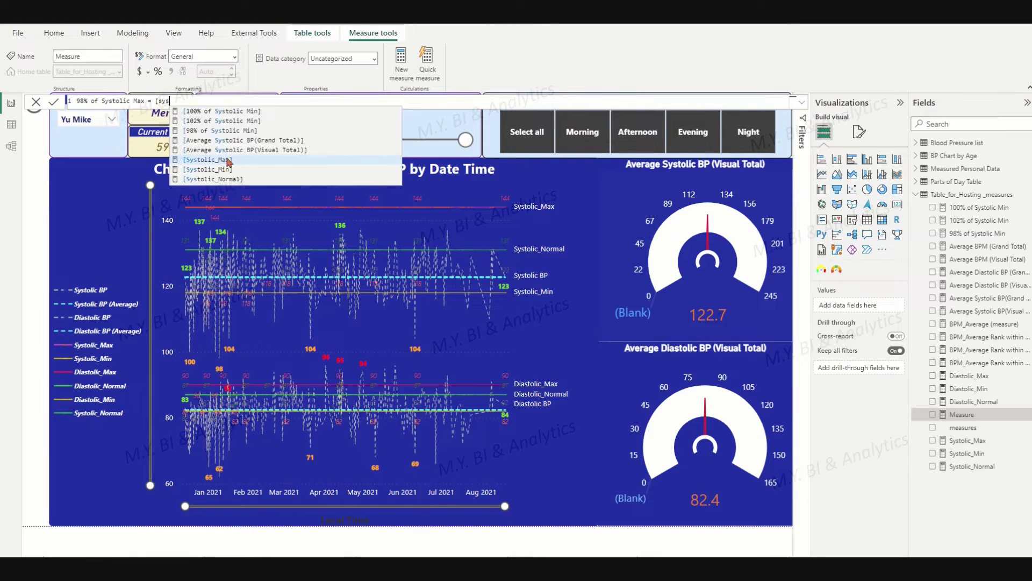
click(228, 163)
text(*)
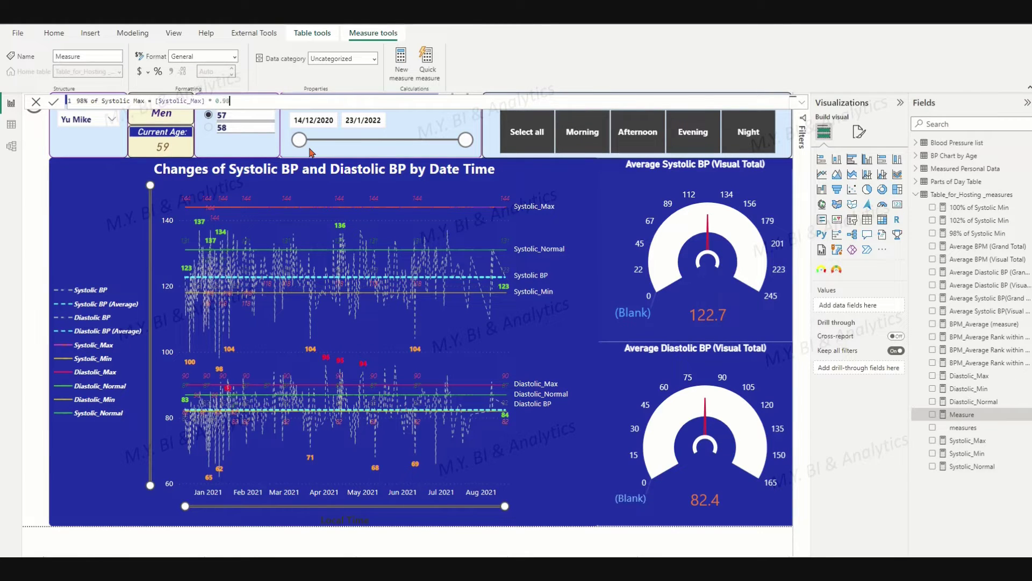
click(54, 104)
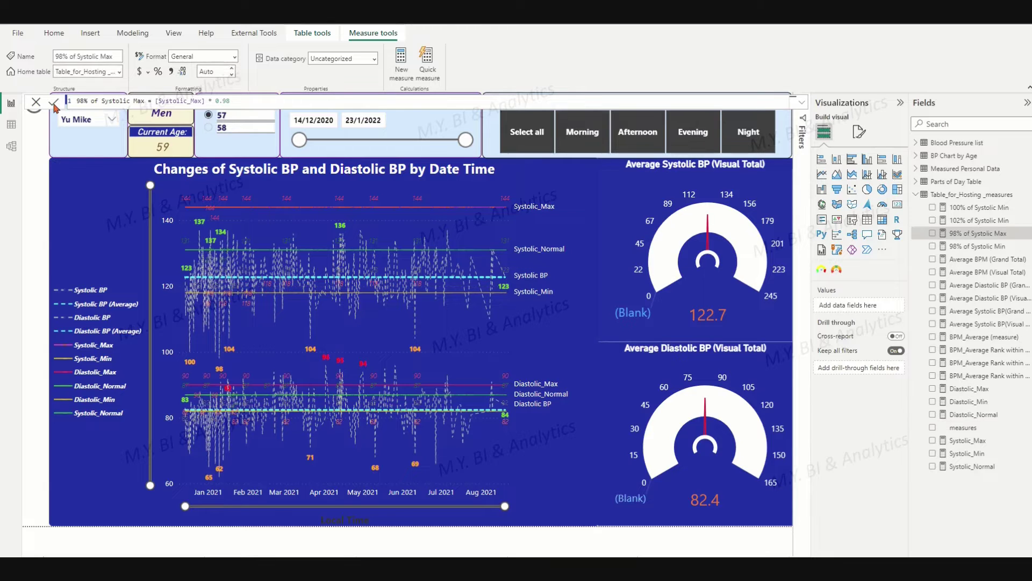
Create the measure 100% of Systolic Max = [Systolic_Max].
click(403, 62)
text(100% of Syst)
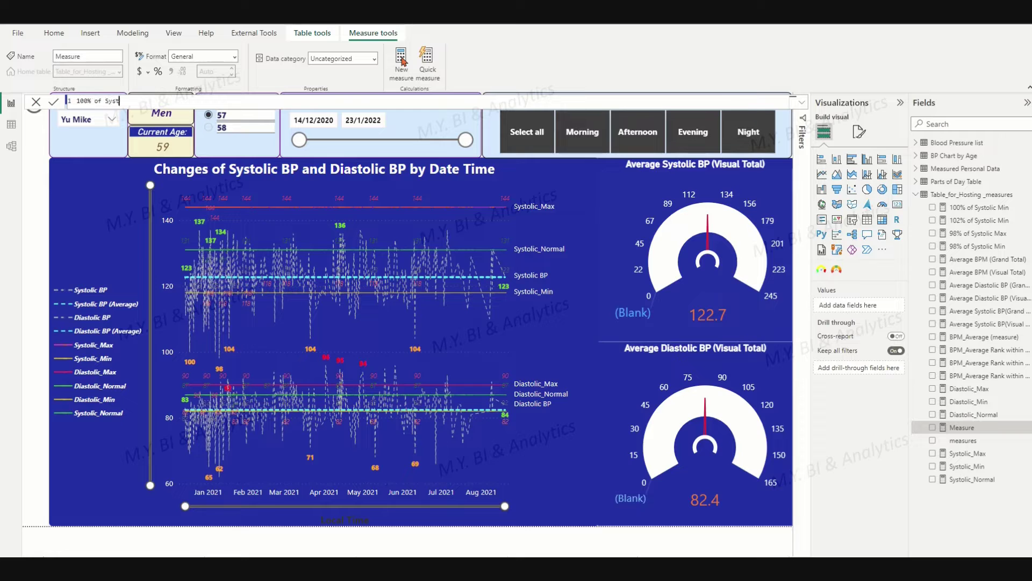
text(olic Max = [Sys)
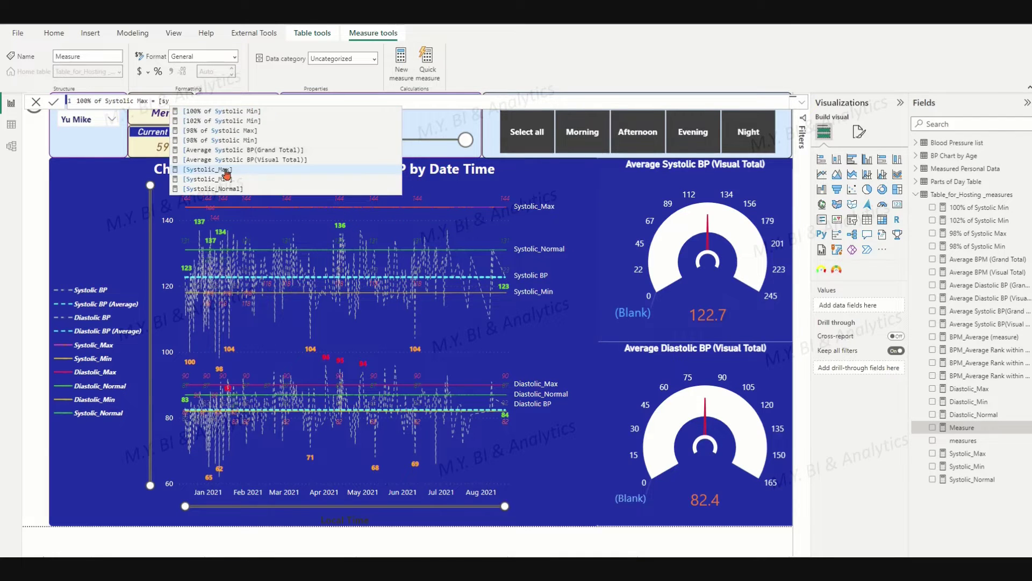
click(225, 172)
click(54, 102)
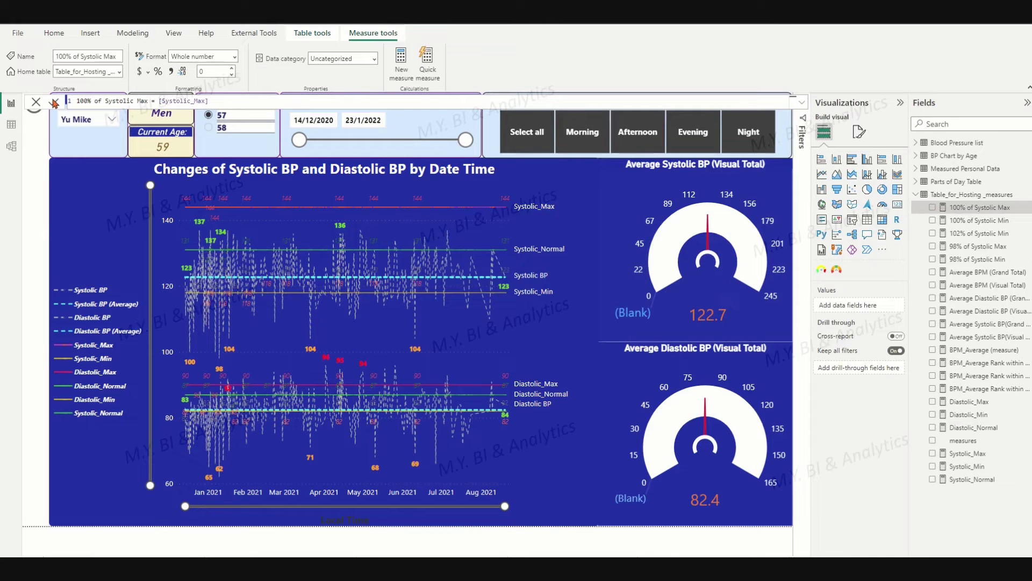
Create the measure Target of Systolic = [Systolic_Normal].
click(403, 62)
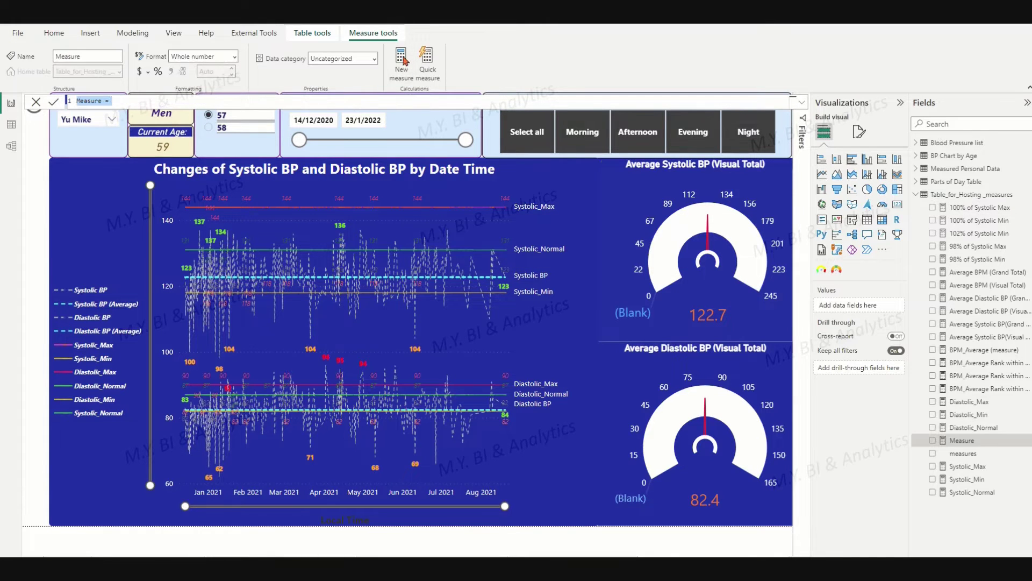
text(Target of Systolic)
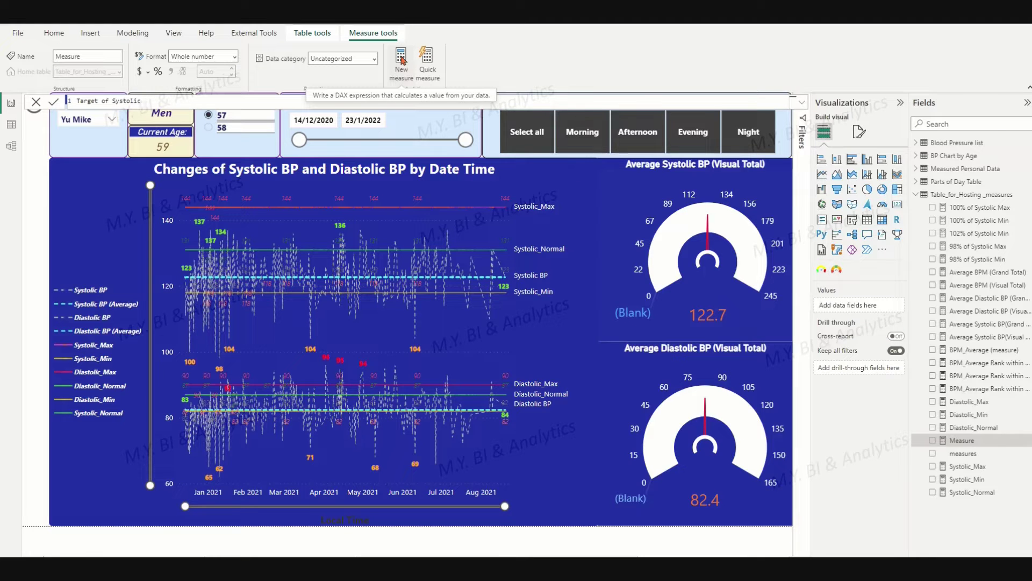
text( = [Sys)
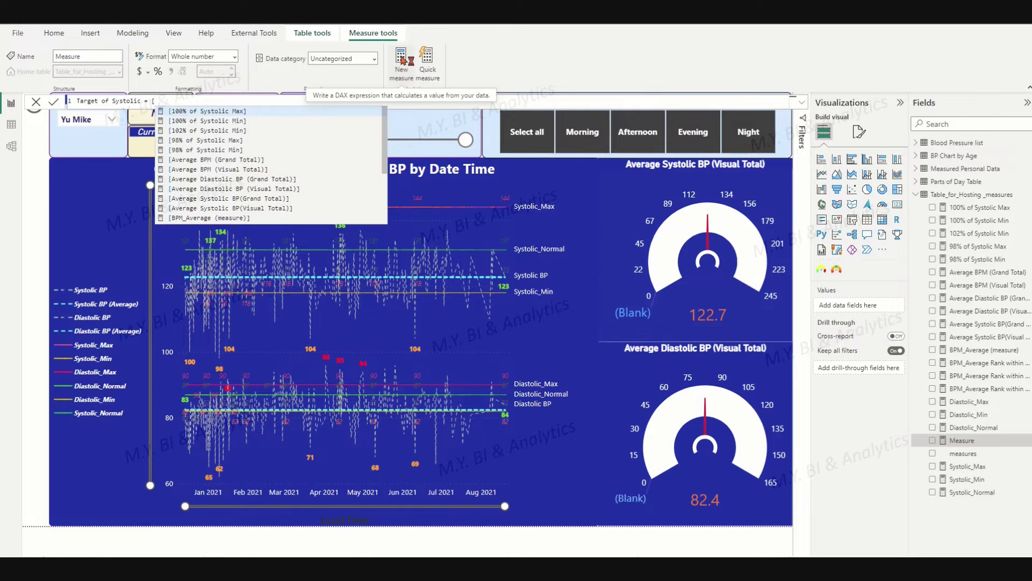
click(233, 202)
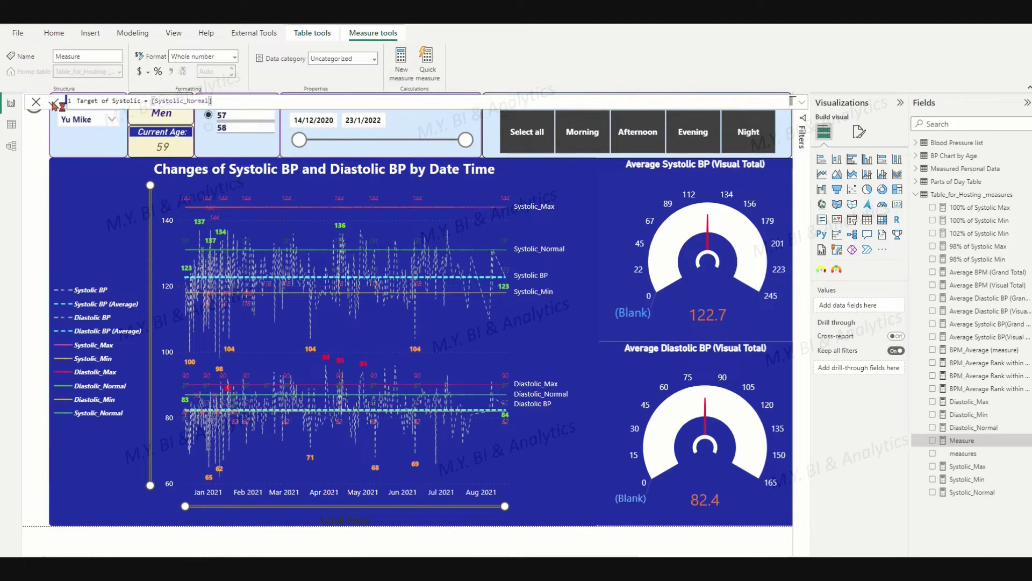
click(53, 102)
Create the measure 102% of Systolic Max = [Systolic_Max] * 1.02.
click(401, 59)
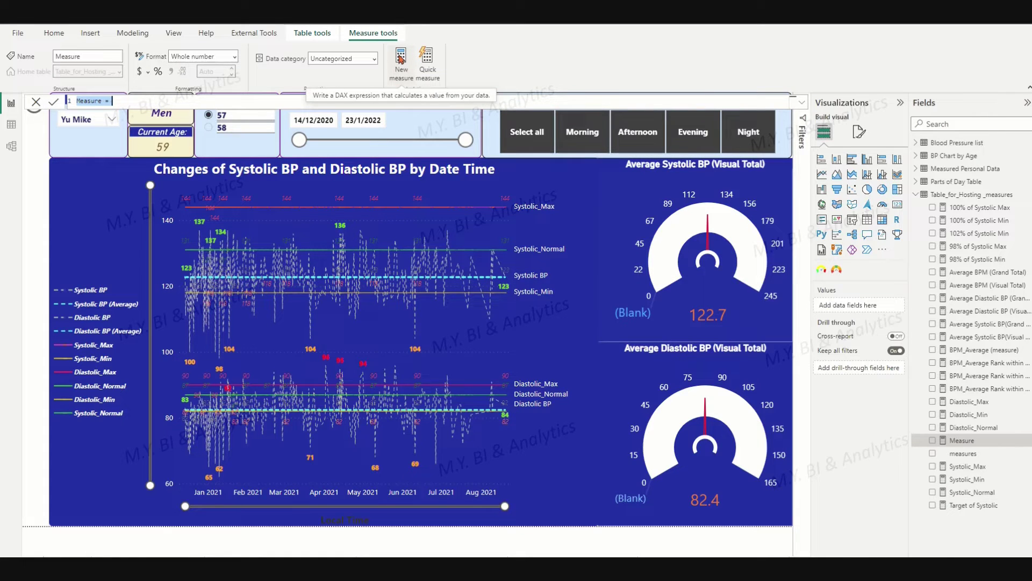
text(102% of Systolic Max)
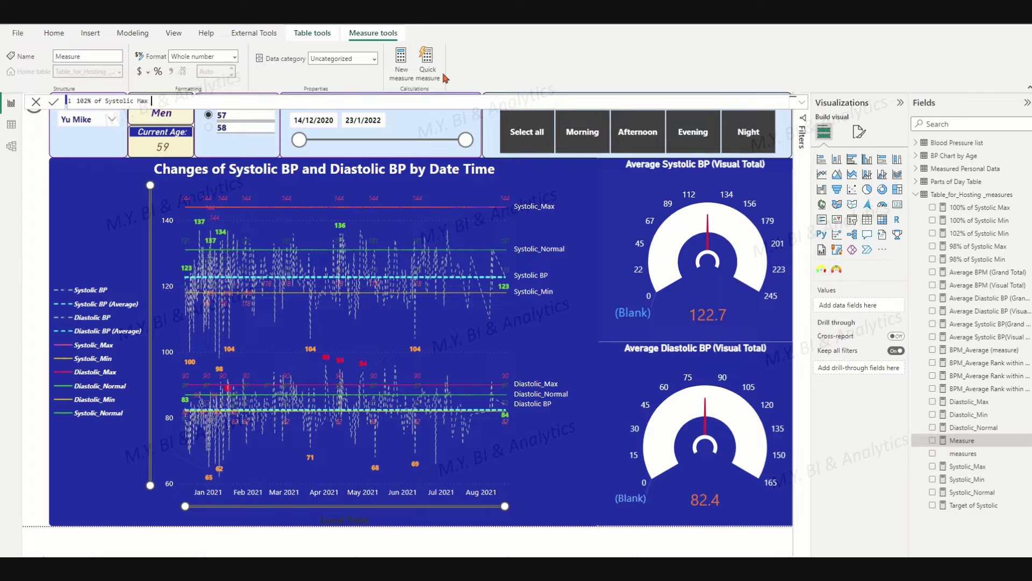
text([S)
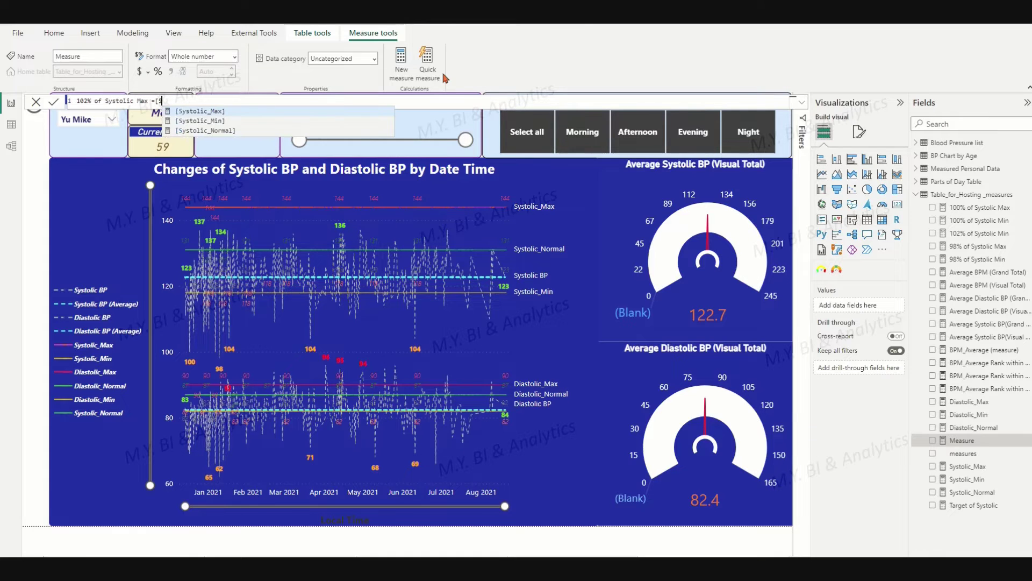
click(217, 114)
text(* 1.02)
click(54, 104)
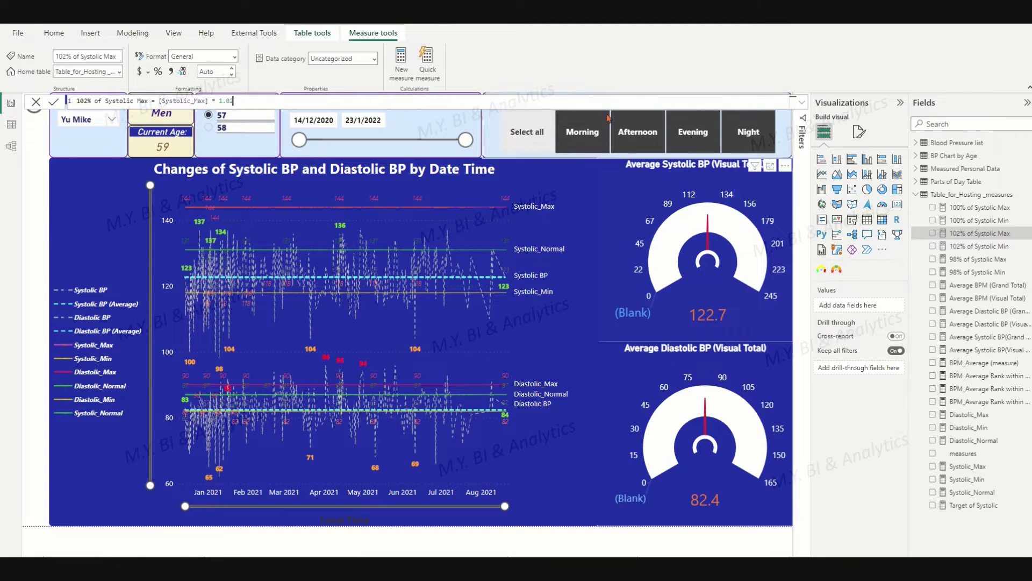
On the Average Systolic BP gauge, assign 98% of Systolic Min as start value, 102% of Systolic Max as end value and Target of Systolic as target.
click(774, 172)
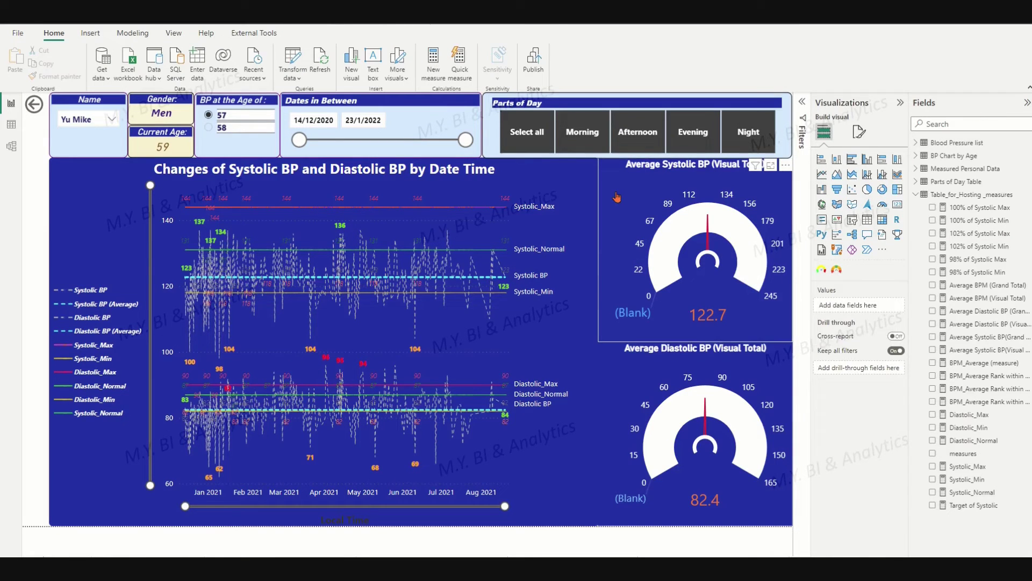
drag(973, 277, 860, 338)
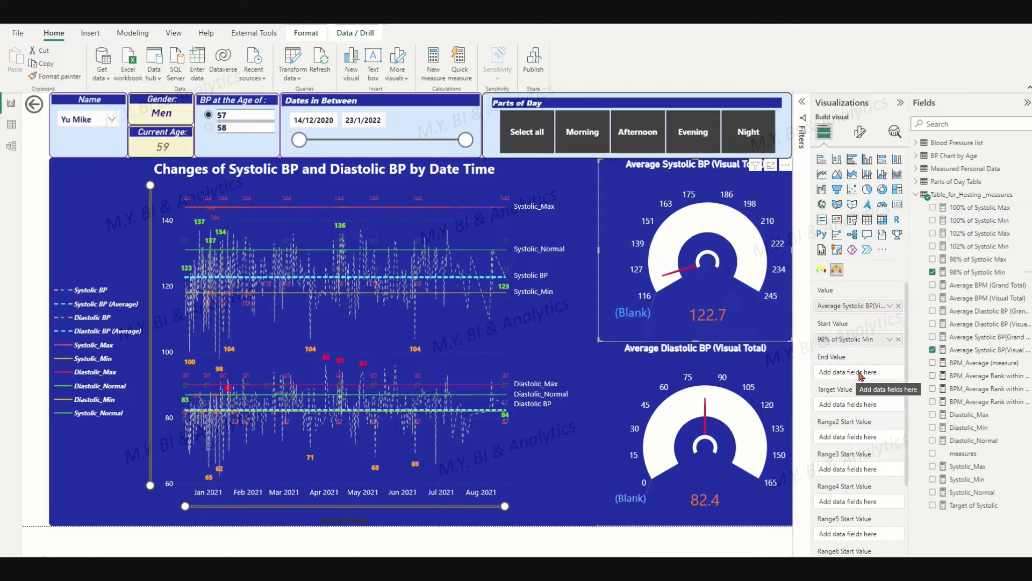
drag(879, 374, 879, 375)
drag(967, 505, 859, 405)
Assign 100% and 102% of Systolic Min as Range2 and Range3 start values, and 98% and 100% of Systolic Max as Range4 and Range5 start values.
drag(968, 220, 848, 428)
drag(975, 245, 867, 432)
drag(976, 259, 862, 484)
drag(967, 207, 860, 495)
Set the Range 1 color of the systolic gauge to red.
click(860, 132)
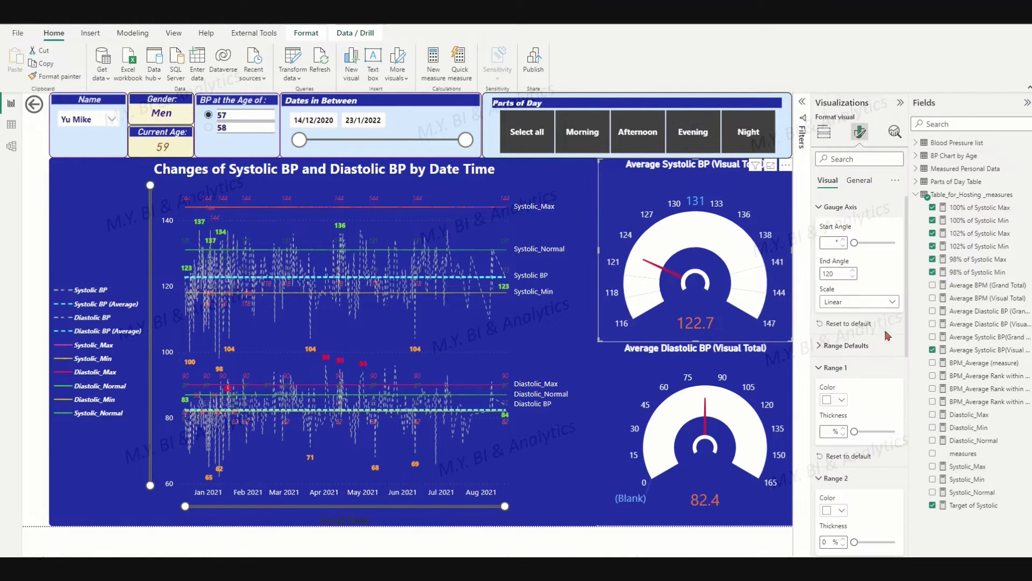
click(821, 455)
click(821, 456)
click(821, 368)
click(838, 400)
click(864, 353)
click(838, 400)
click(849, 353)
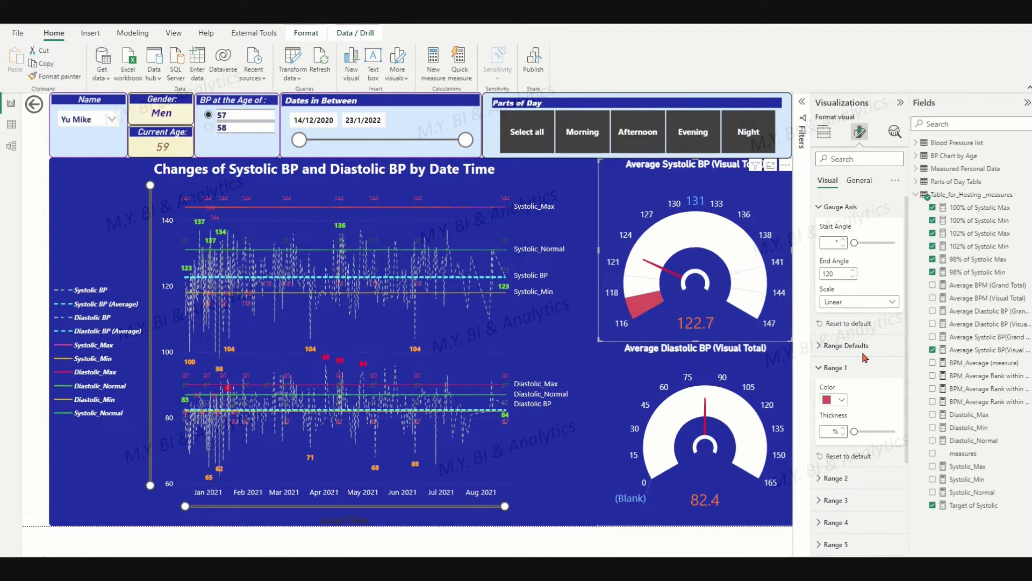
Color the systolic gauge's Range 2 yellow and Range 3 green.
click(821, 478)
scroll(839, 441, down, 2)
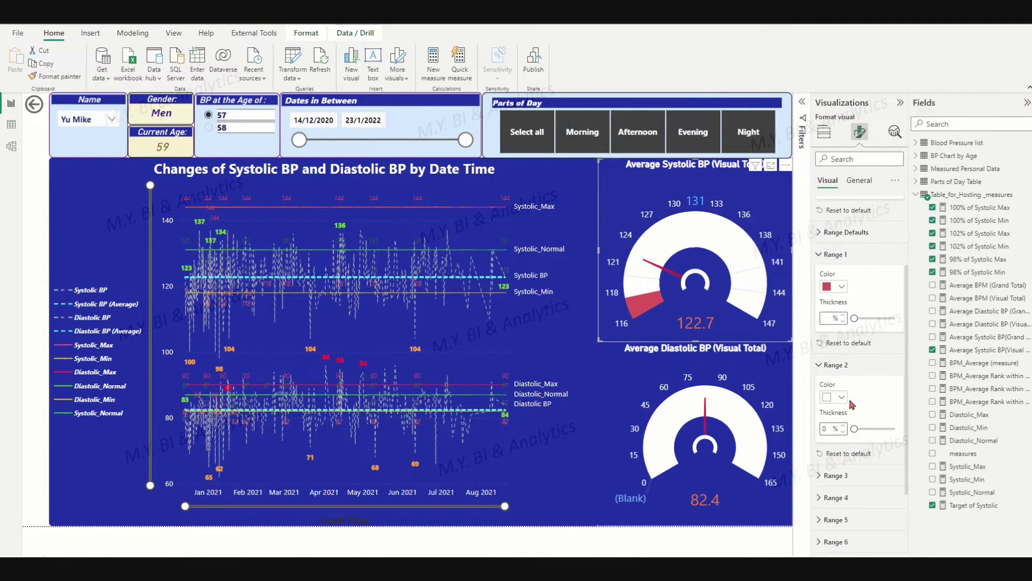
click(839, 397)
click(849, 353)
scroll(838, 403, down, 3)
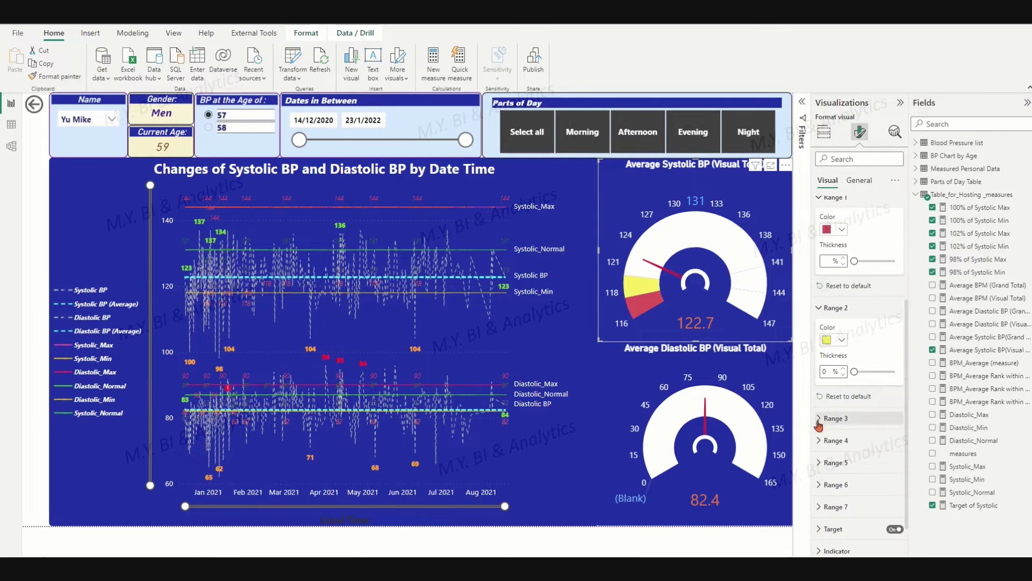
click(821, 305)
click(842, 342)
click(871, 408)
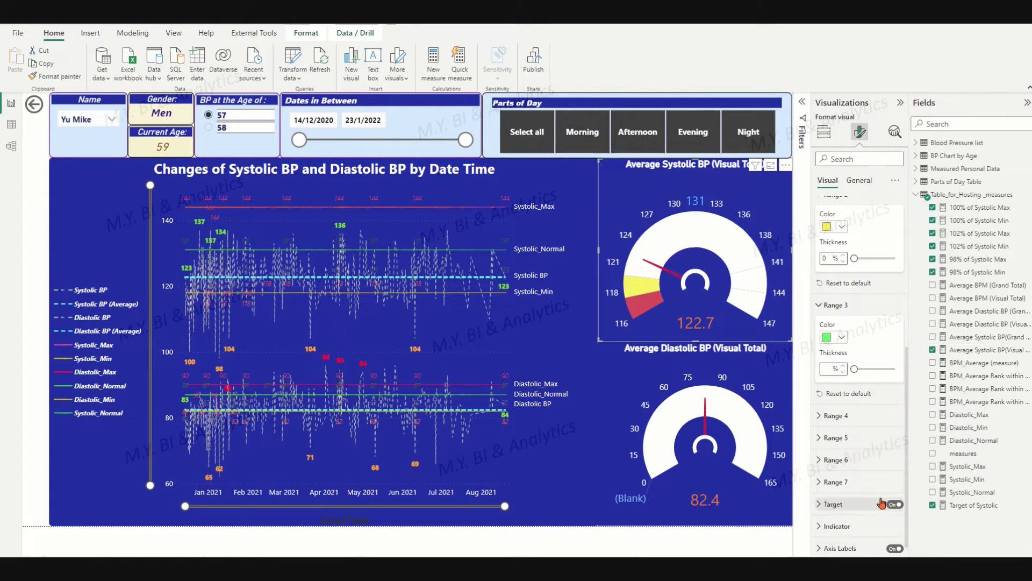
Color the systolic gauge's Range 4 yellow and Range 5 red.
click(832, 415)
click(838, 447)
click(841, 398)
scroll(838, 409, down, 2)
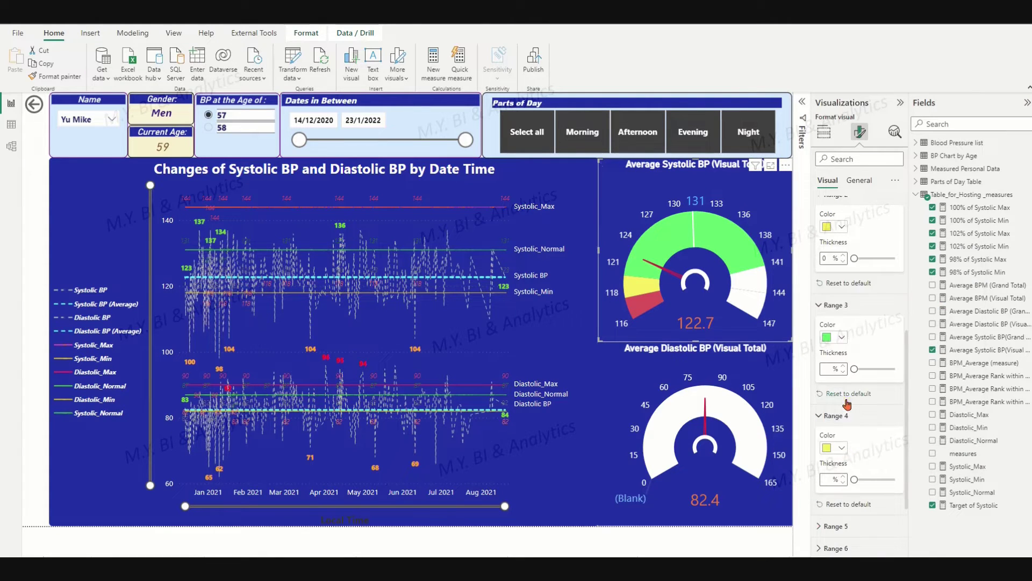
click(819, 415)
click(841, 446)
click(861, 384)
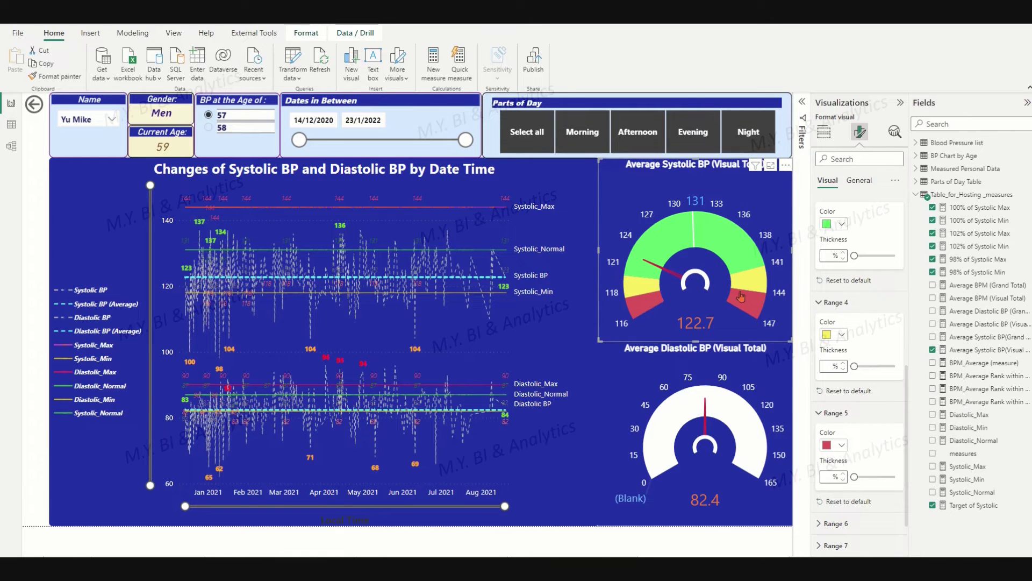
Show the systolic gauge's field assignments and try the start of the Dates in Between slicer to test the gauge.
click(824, 132)
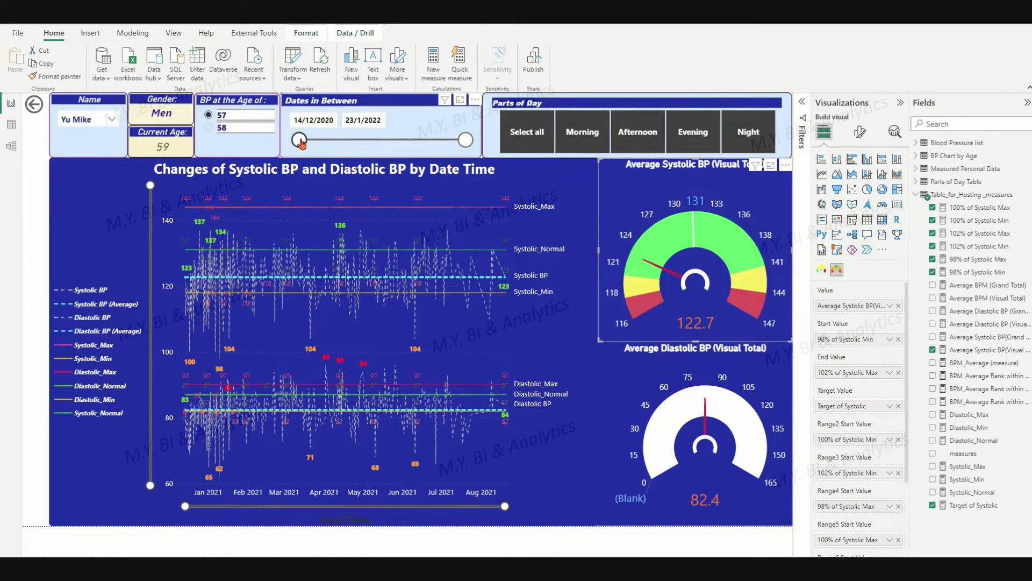
drag(300, 141, 285, 152)
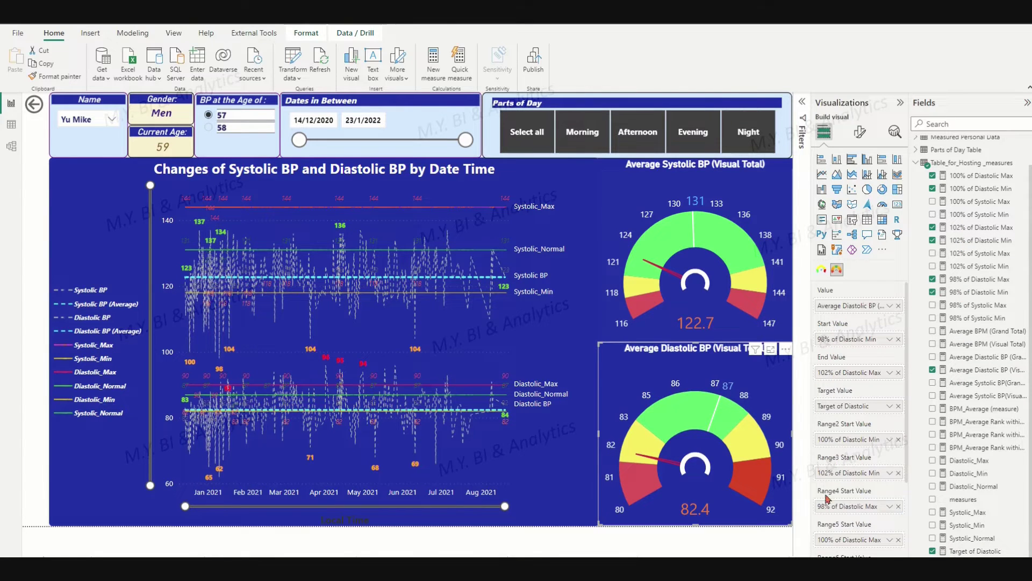
Review the Average Diastolic BP gauge's target and range start fields and its range color settings.
scroll(828, 499, down, 3)
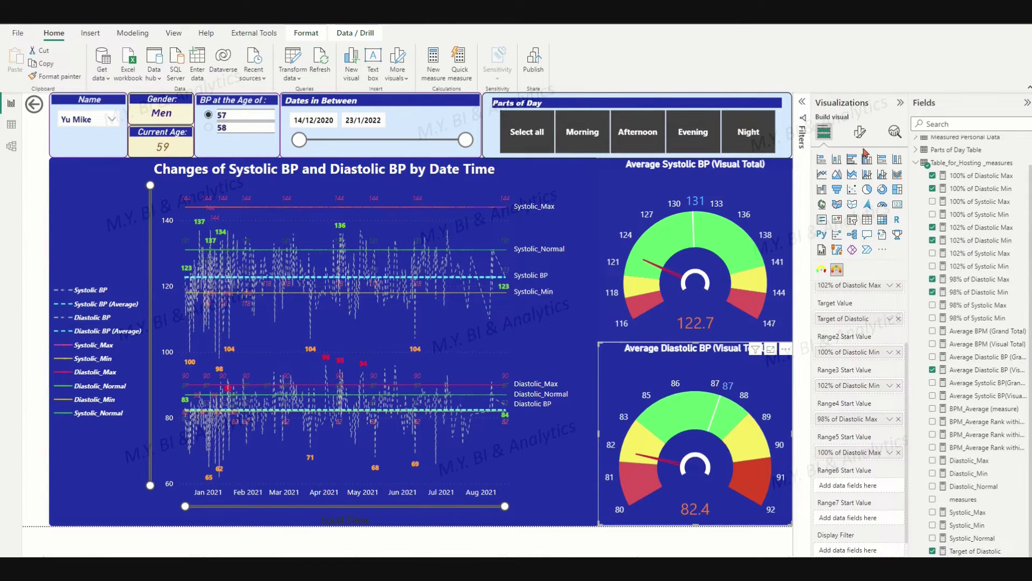
click(861, 132)
scroll(859, 387, down, 5)
scroll(860, 387, down, 3)
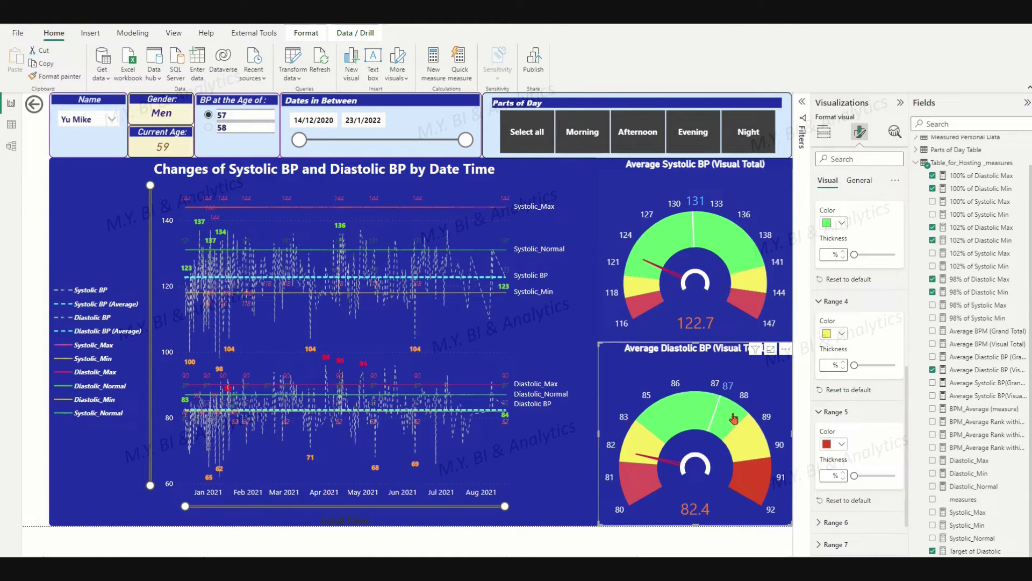
click(583, 462)
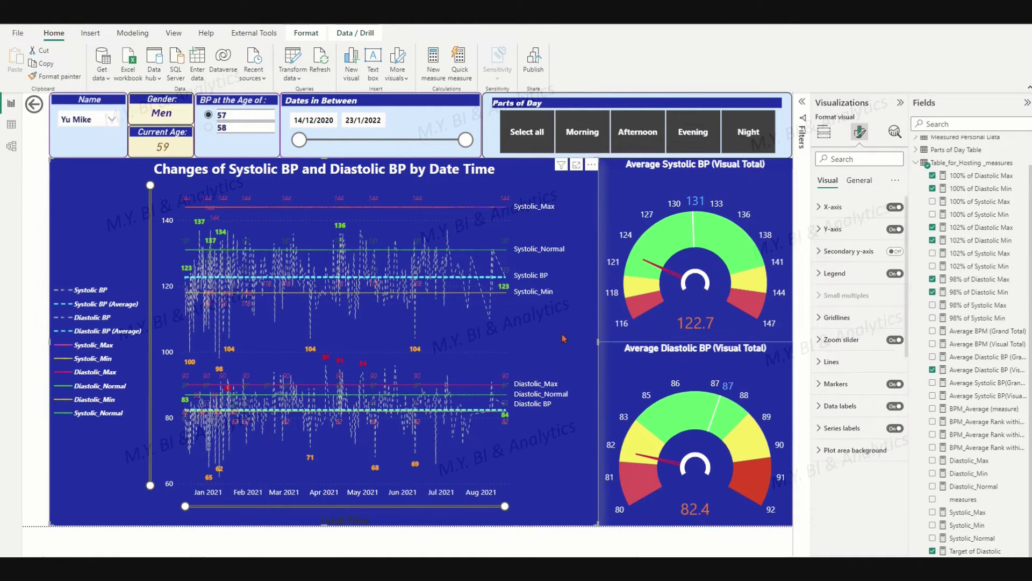
Switch to the browser and read the Microsoft Learn article on creating and using what-if parameters in Power BI Desktop.
click(577, 543)
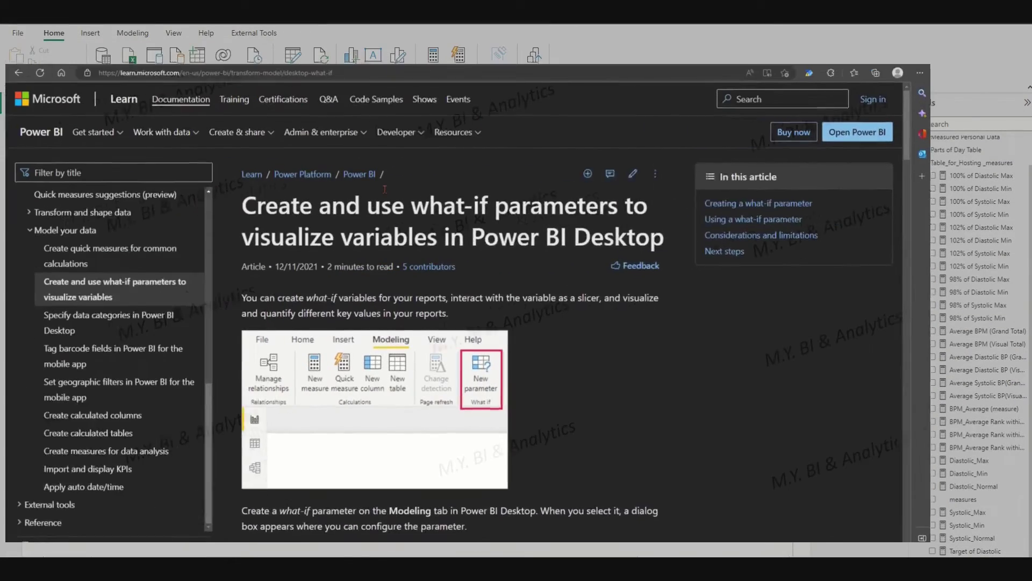
scroll(428, 190, down, 2)
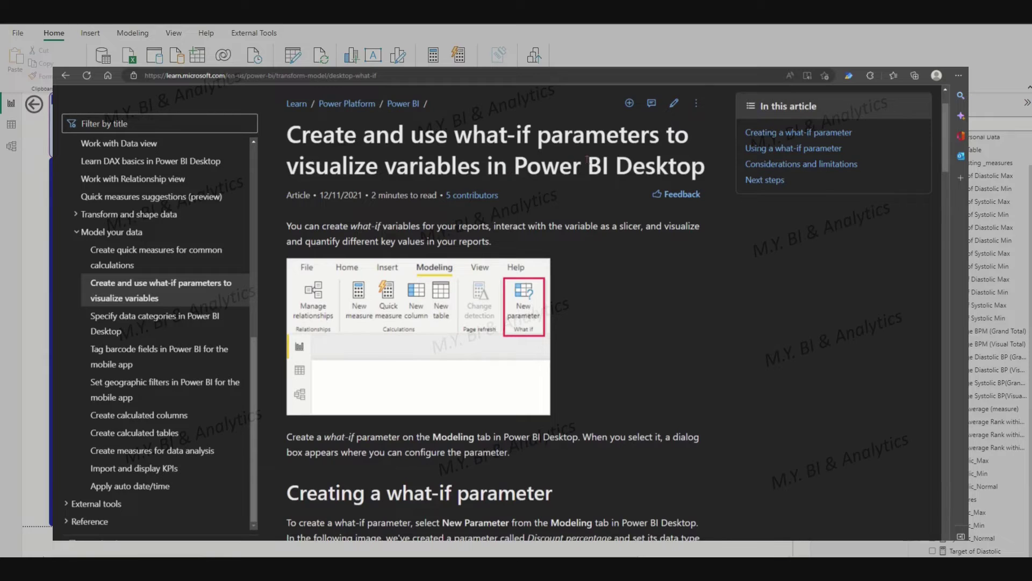
scroll(585, 188, down, 5)
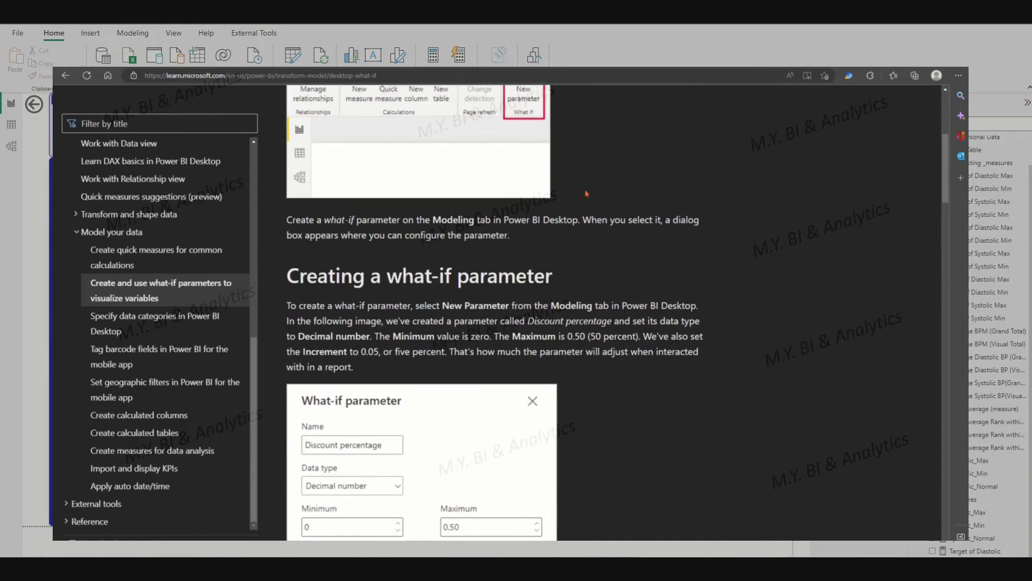
scroll(586, 193, down, 2)
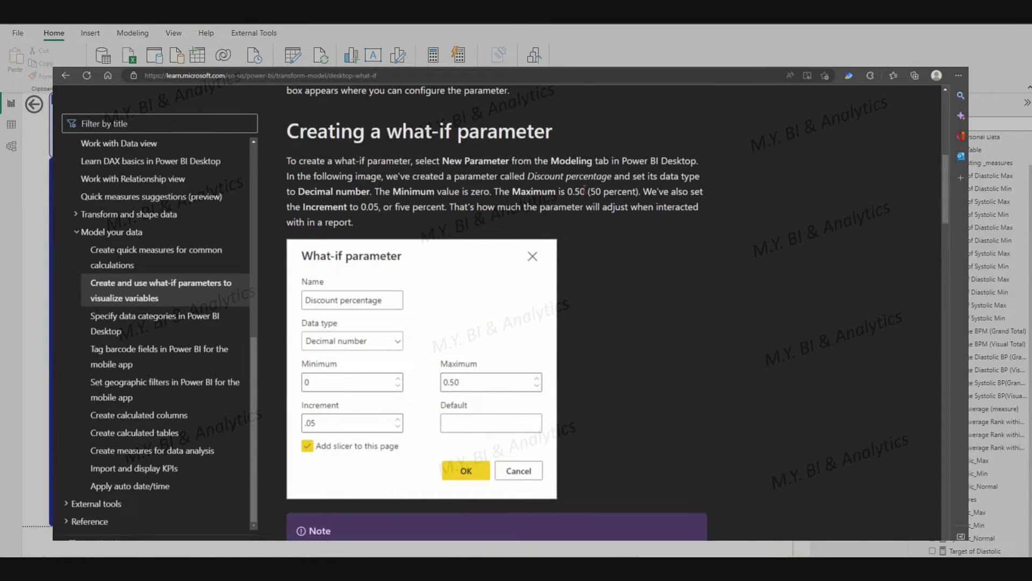
scroll(585, 190, down, 3)
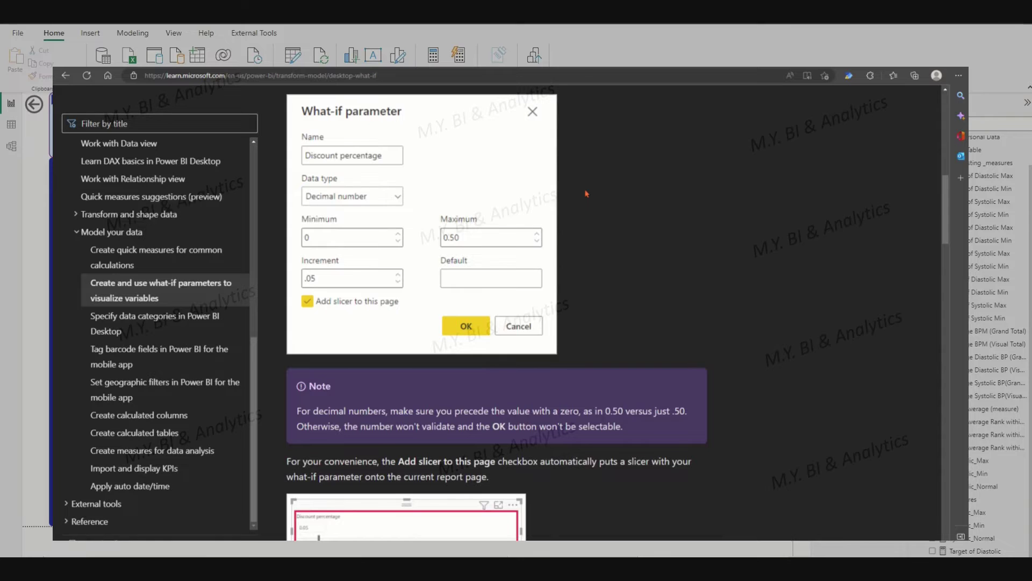
scroll(586, 193, down, 4)
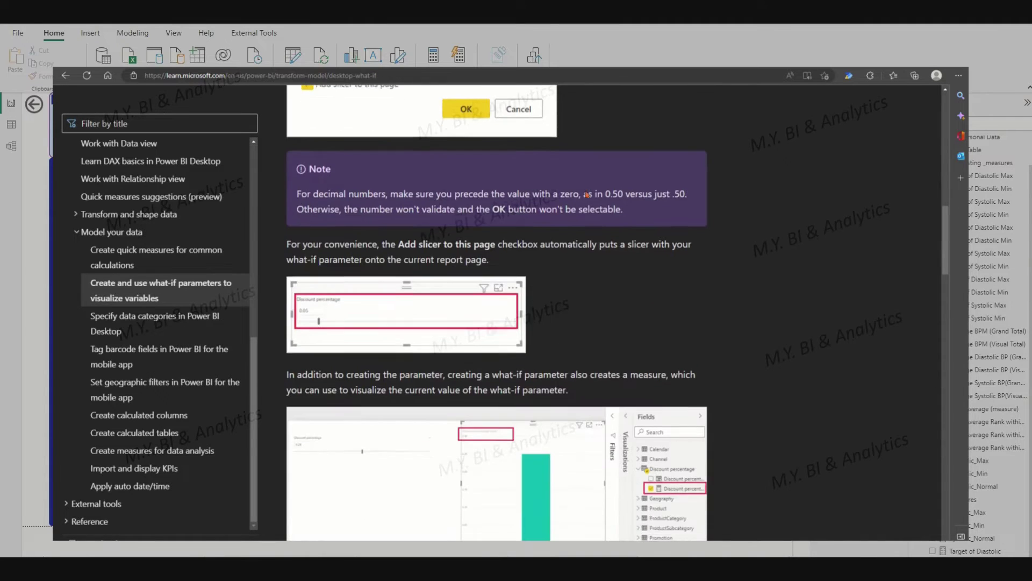
scroll(585, 190, up, 5)
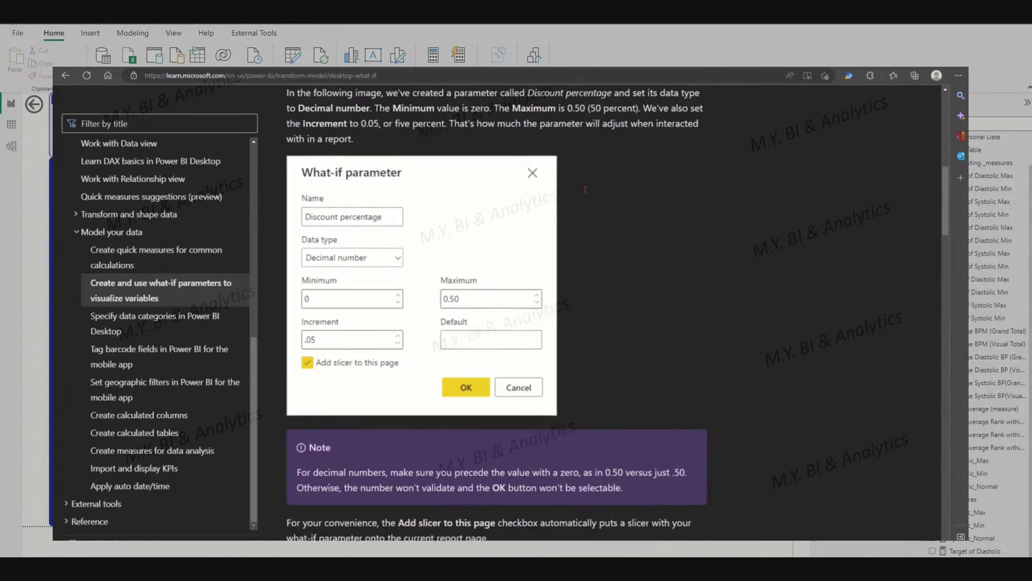
scroll(587, 194, down, 6)
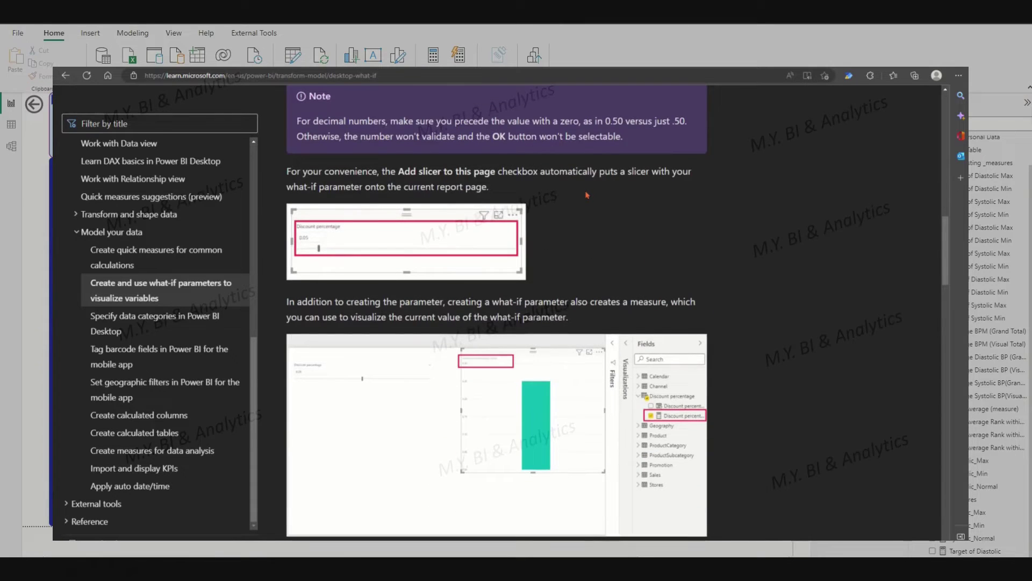
scroll(587, 195, down, 3)
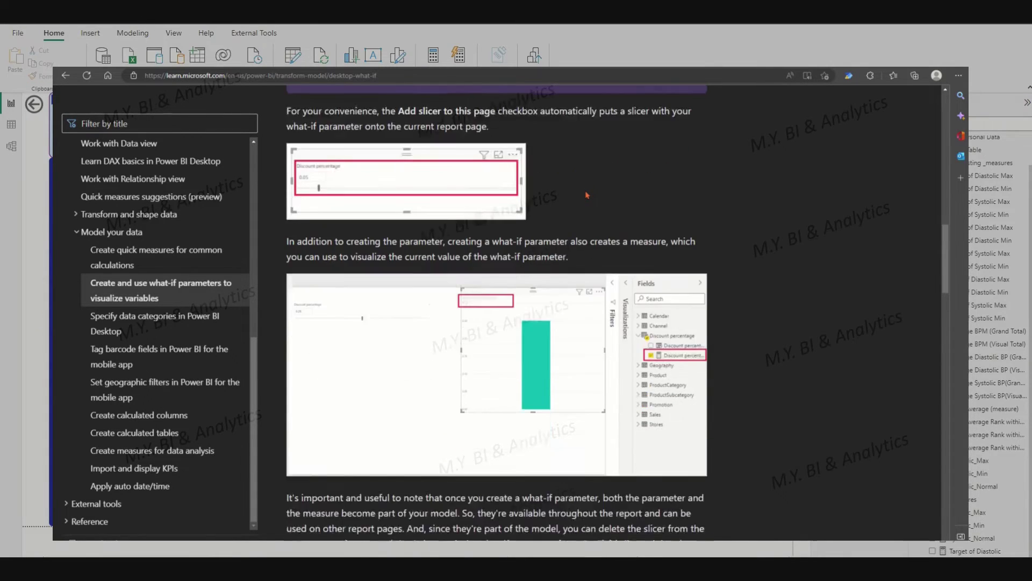
scroll(587, 194, down, 3)
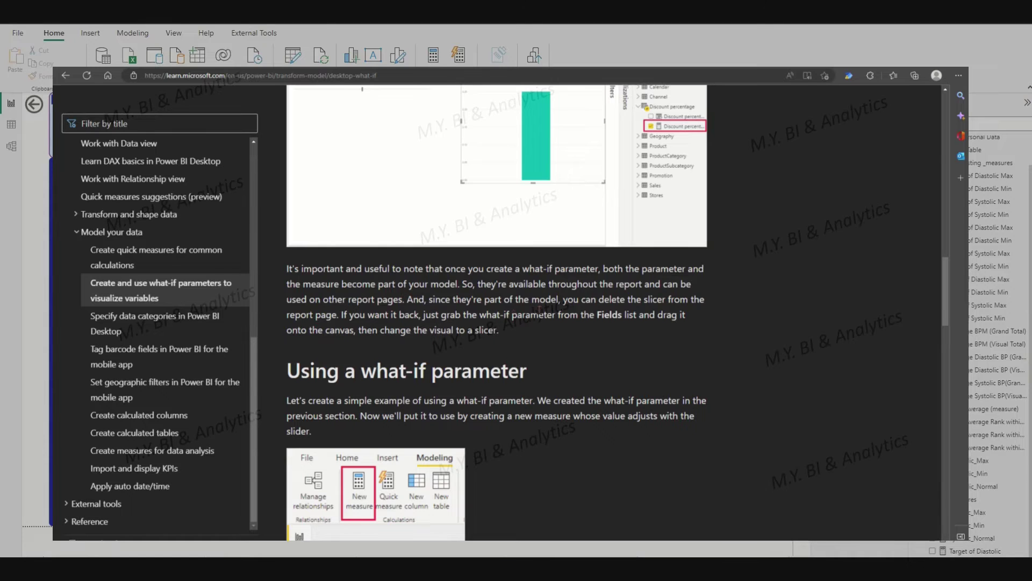
scroll(539, 309, down, 4)
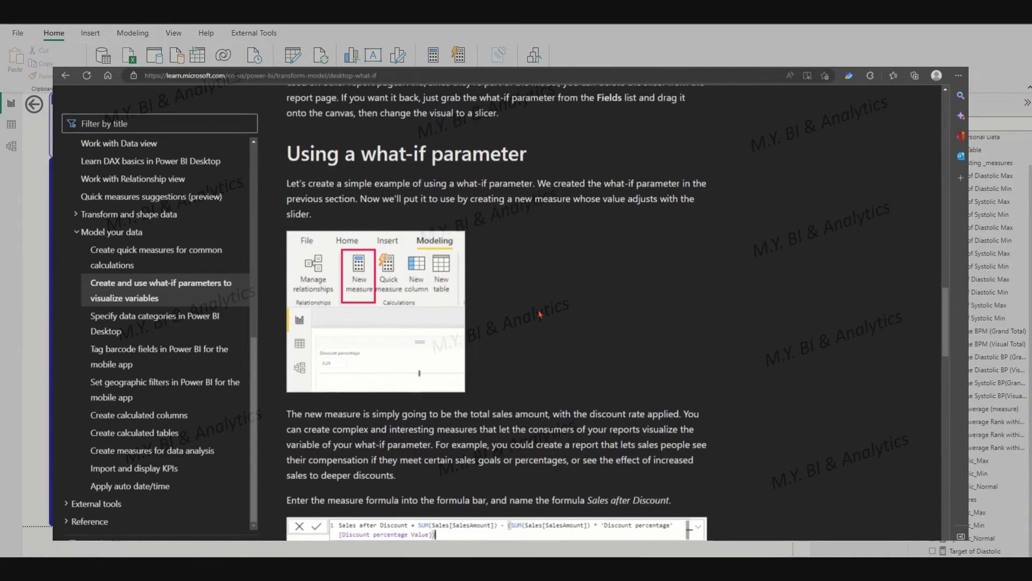
scroll(539, 315, down, 3)
scroll(539, 314, up, 2)
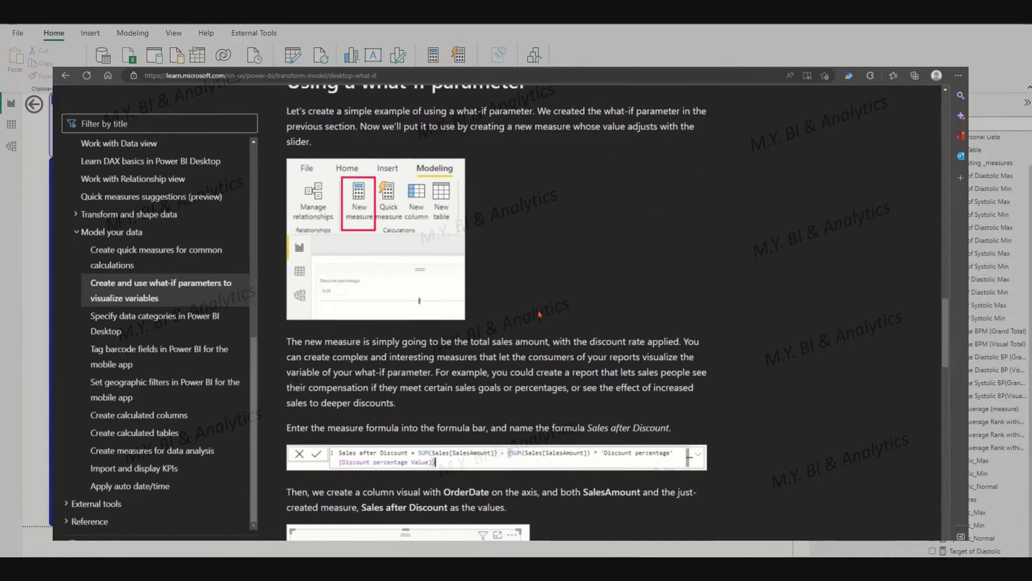
scroll(539, 315, down, 2)
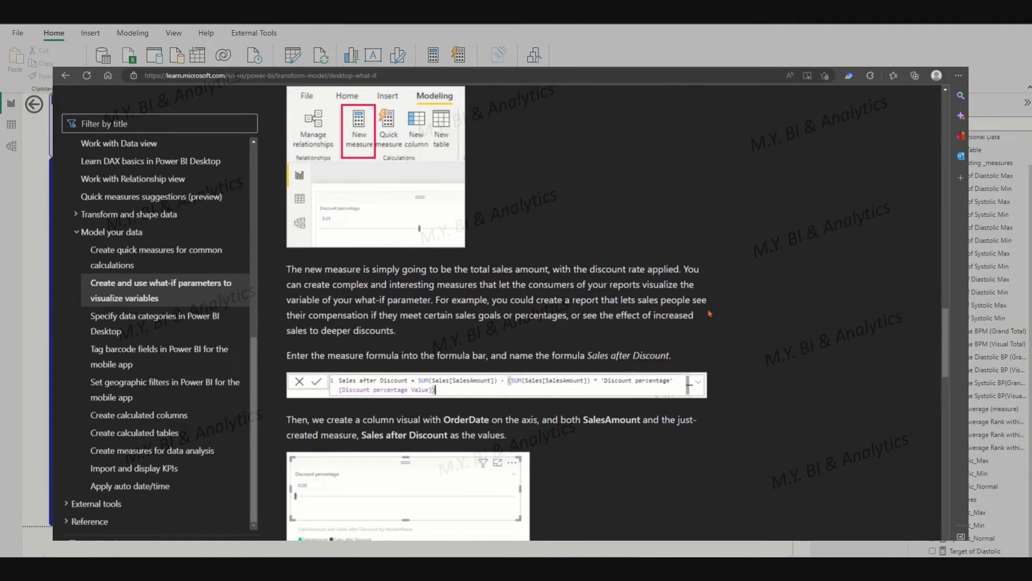
Read the rest of the what-if parameters article, covering the Sales after Discount example and the considerations and limitations.
scroll(709, 313, down, 9)
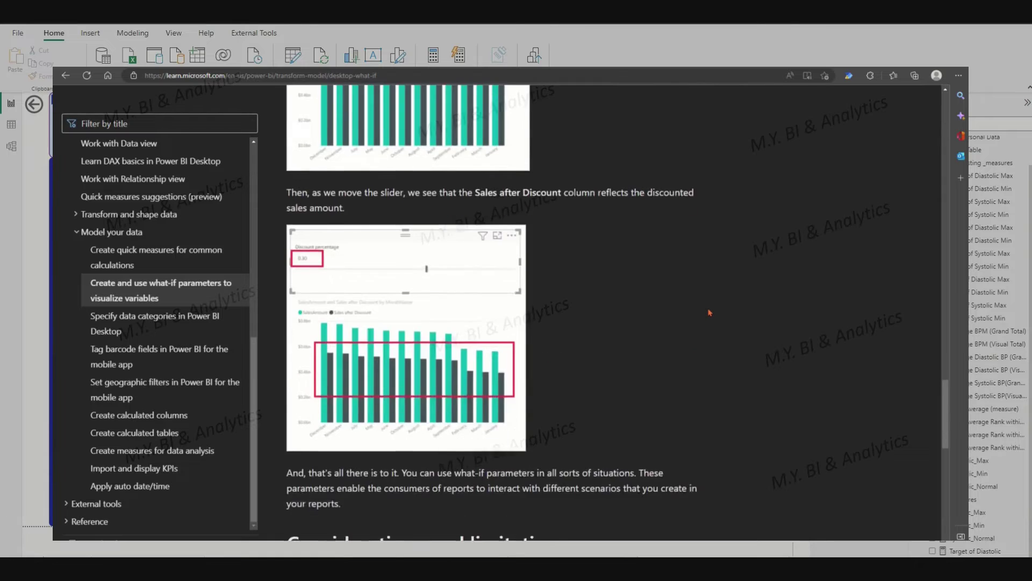
scroll(709, 312, down, 4)
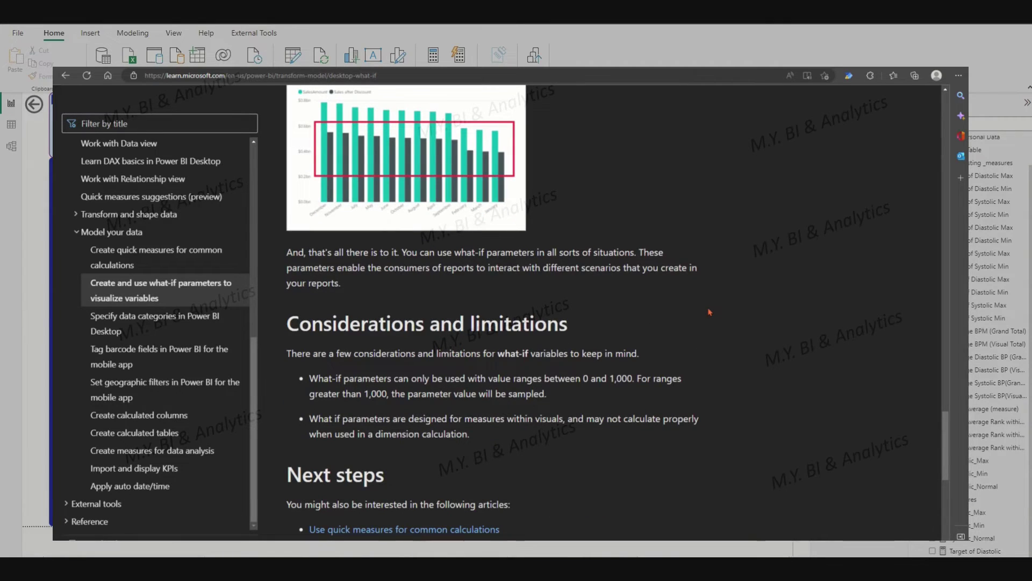
scroll(709, 312, down, 1)
scroll(711, 312, up, 2)
scroll(711, 312, up, 4)
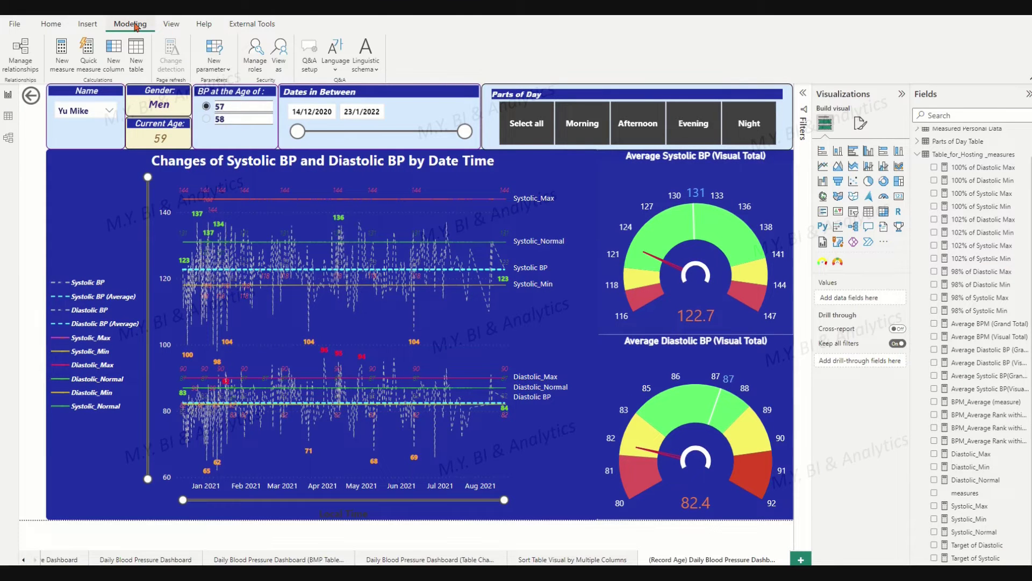
Start a new numeric range parameter named Range Line Adjuster with the Decimal number data type.
click(210, 69)
click(223, 88)
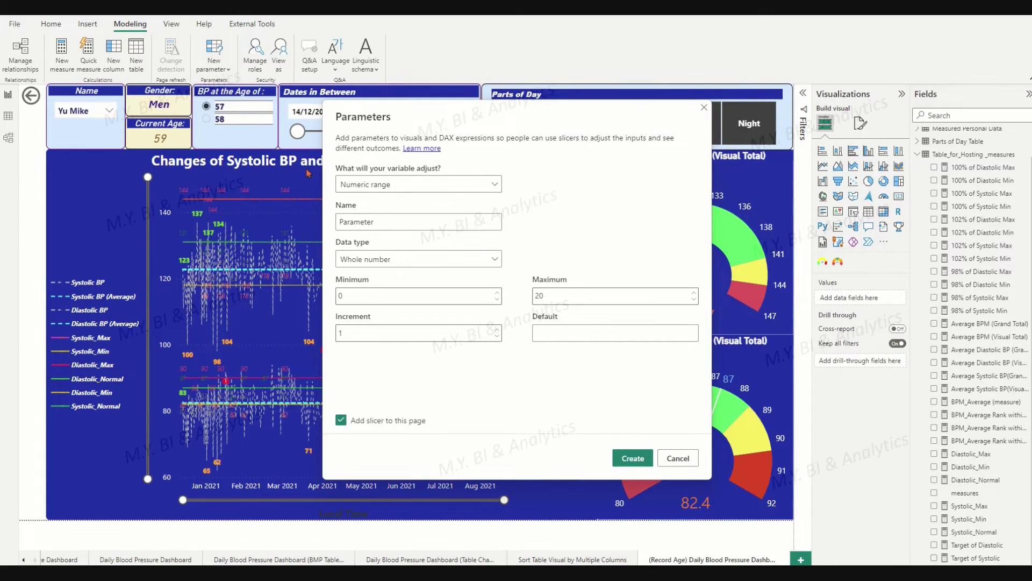
double_click(392, 223)
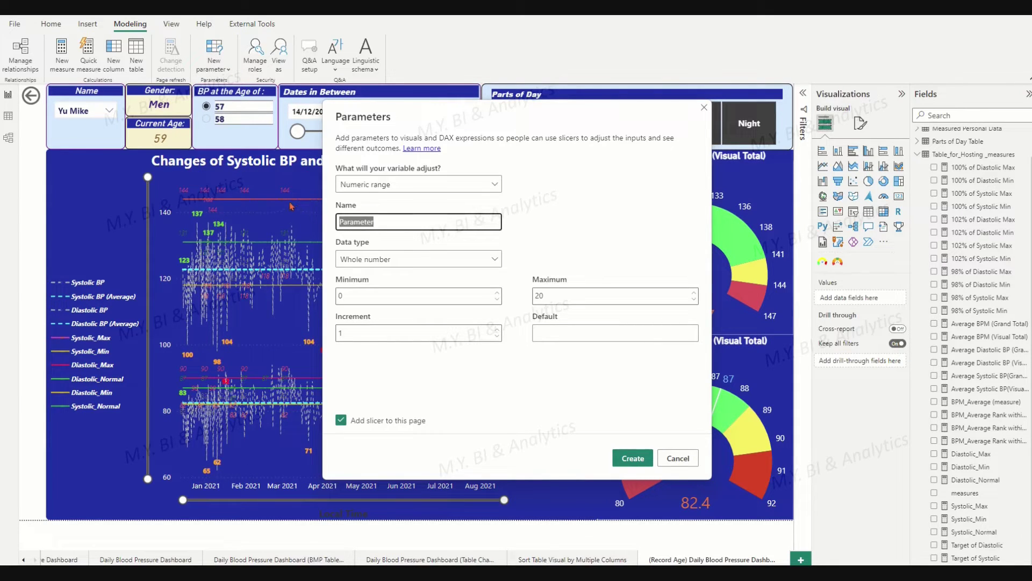
text(R)
click(422, 248)
click(494, 262)
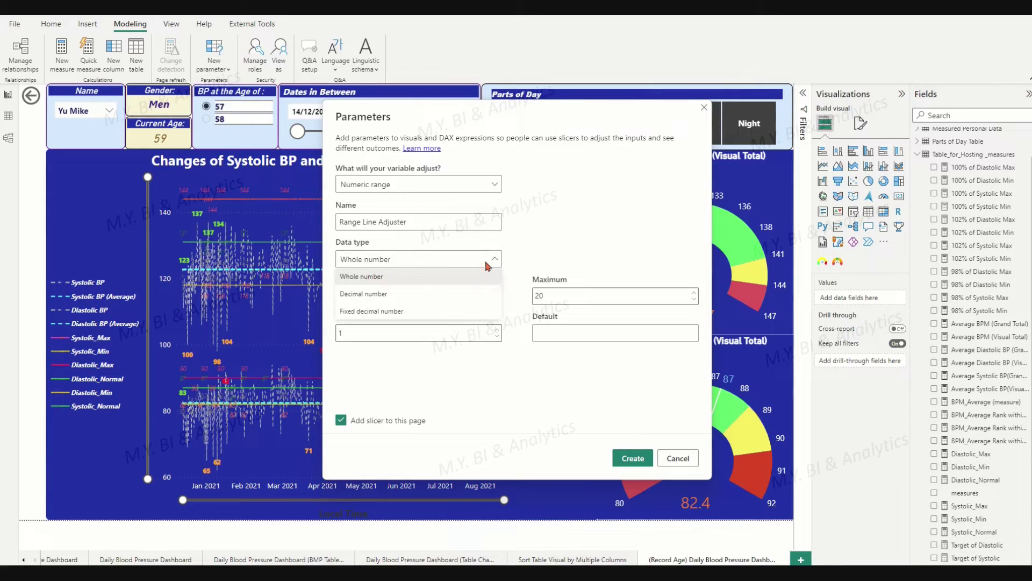
click(425, 295)
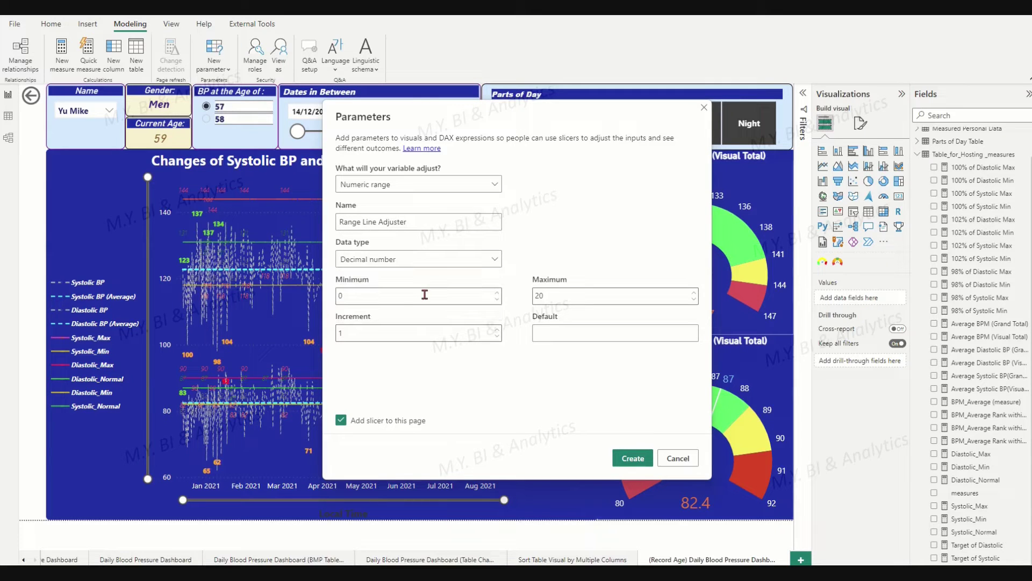
Set the parameter's minimum to 1, maximum to 1.04 and increment to 0.002, and create it with a slicer on the page.
click(387, 298)
key(BackSpace)
text(1)
click(557, 298)
key(BackSpace)
key(BackSpace)
text(1.04)
text(.002)
click(627, 459)
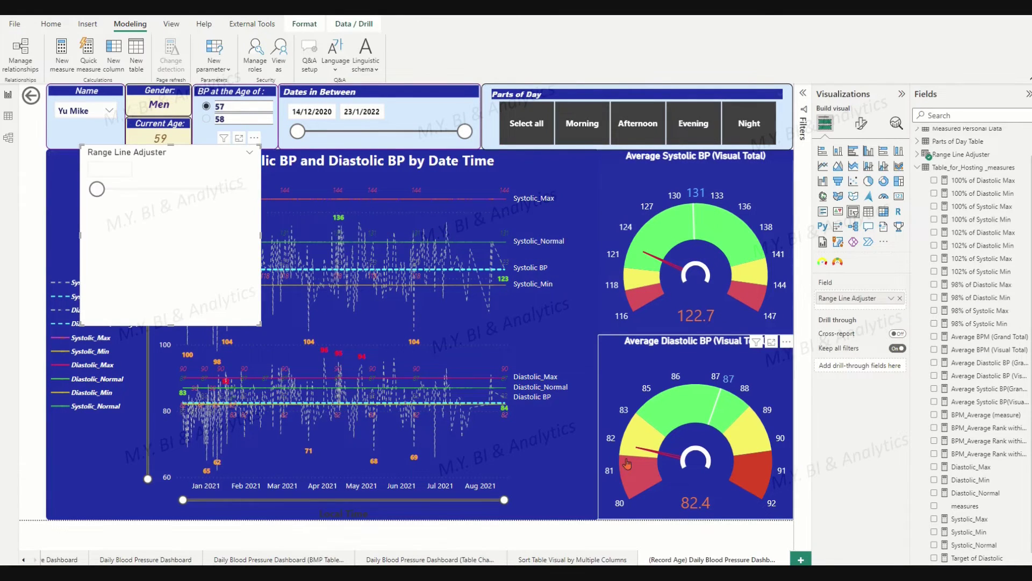
Examine the DAX formulas of the Range Line Adjuster column and the Range Line Adjuster Value measure.
click(918, 154)
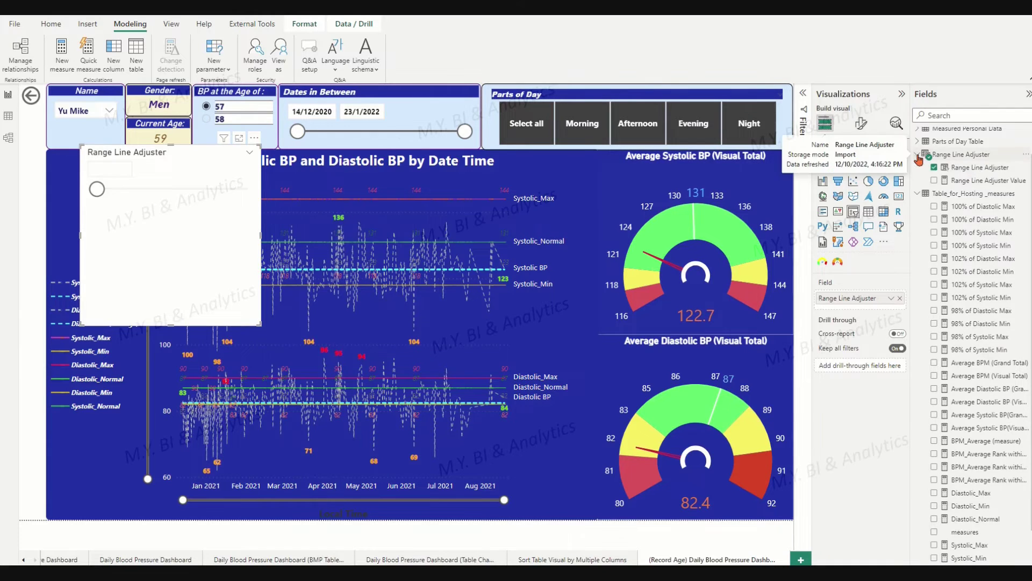
click(961, 183)
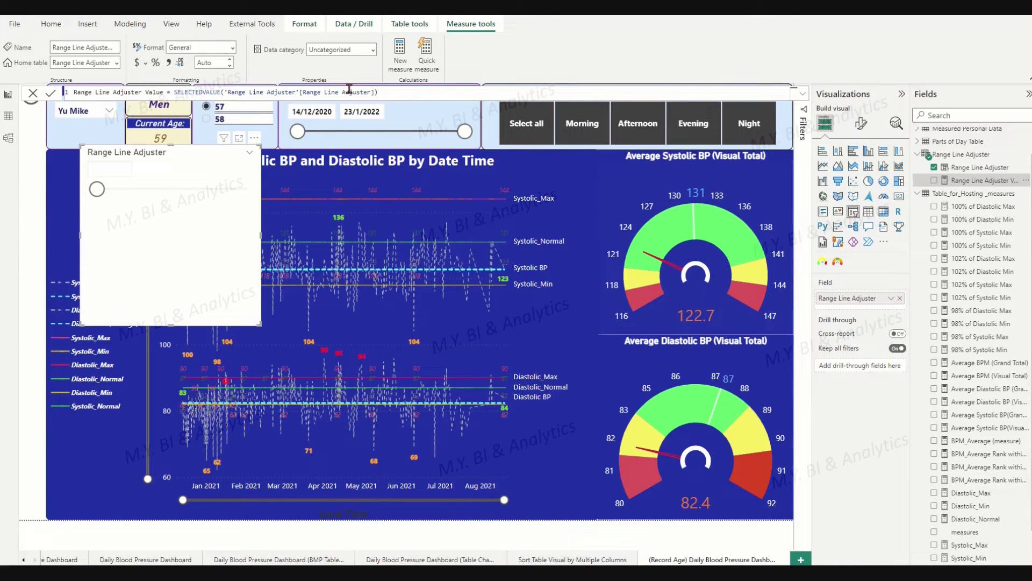
click(956, 169)
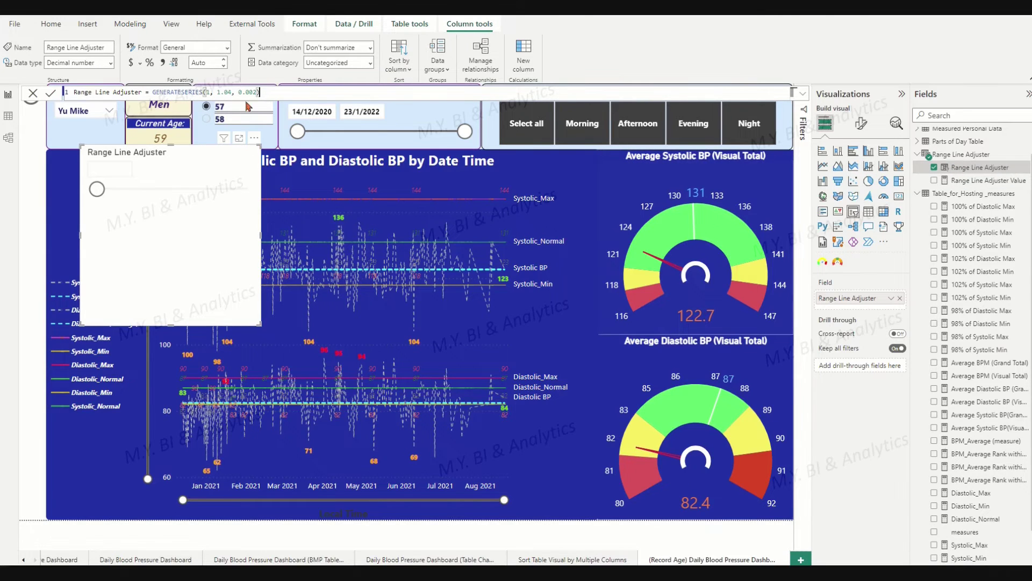
click(968, 181)
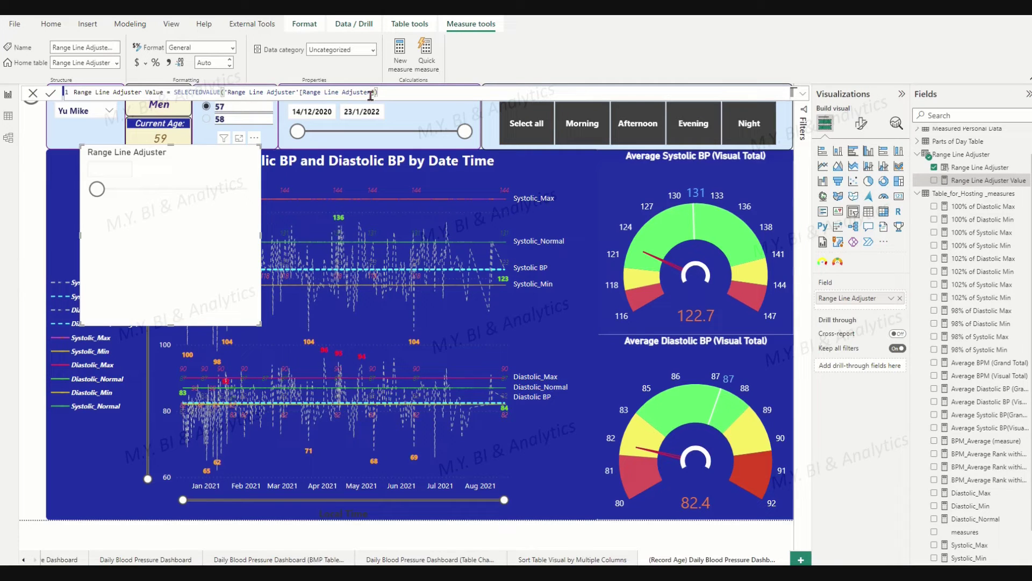
Format the Range Line Adjuster column as a percentage with one decimal place, and set its report slicer to 102.0%.
click(8, 117)
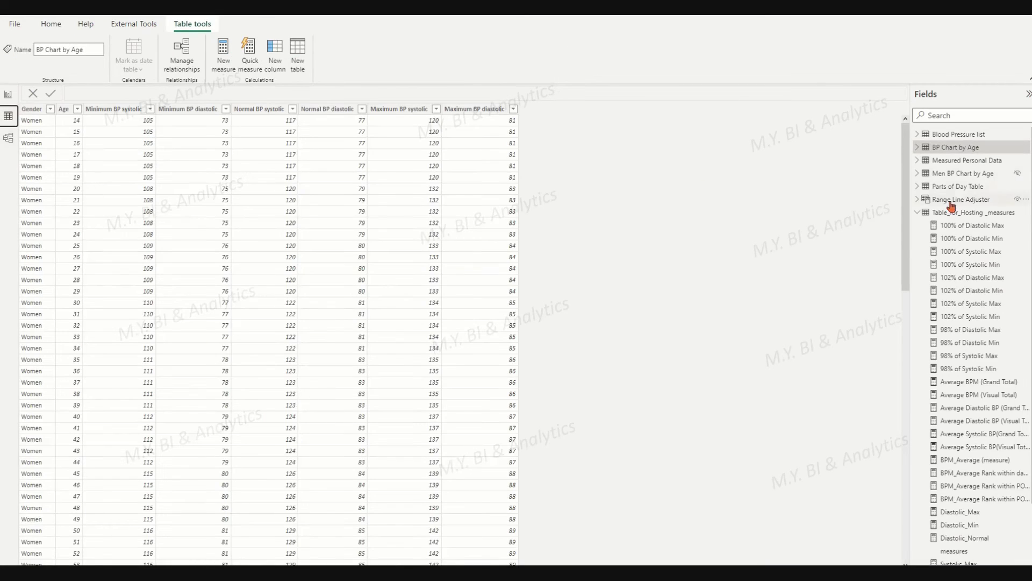
click(950, 200)
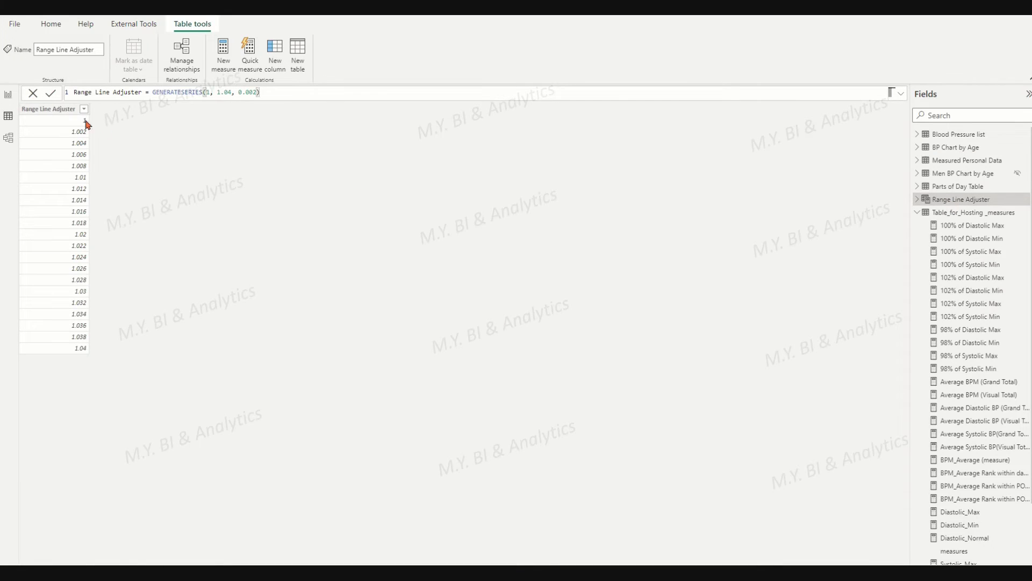
click(59, 110)
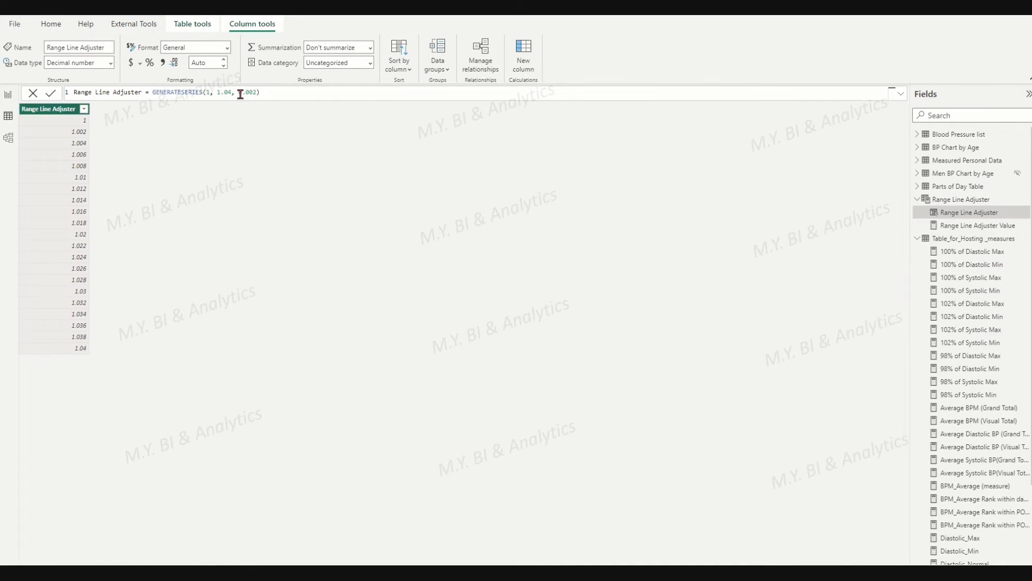
click(226, 47)
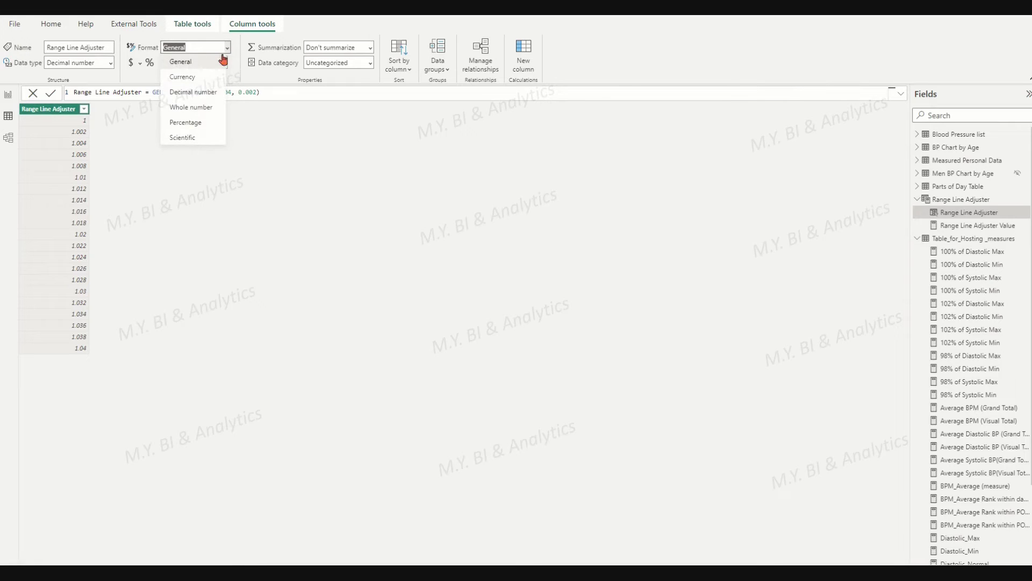
click(196, 124)
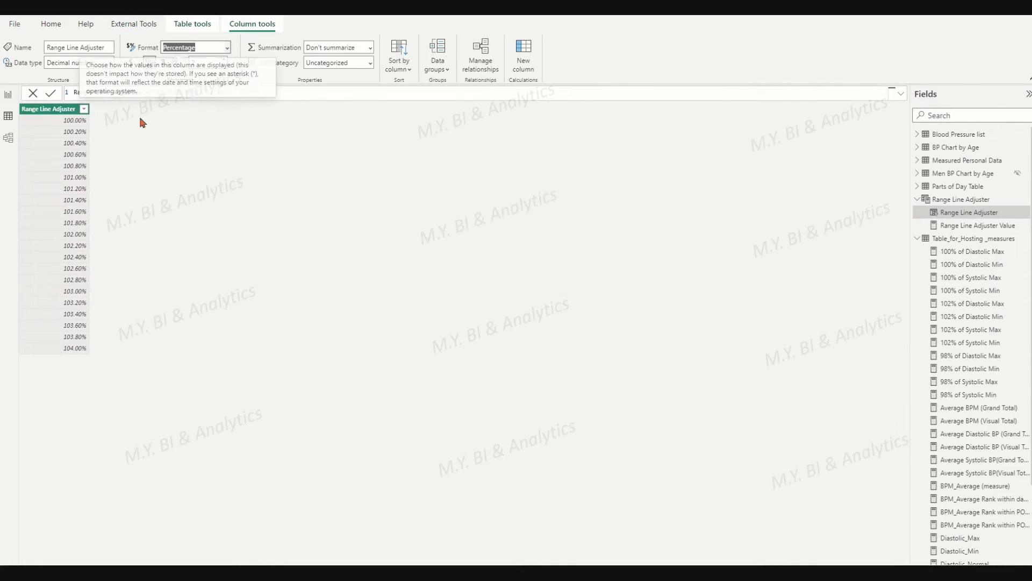
click(224, 66)
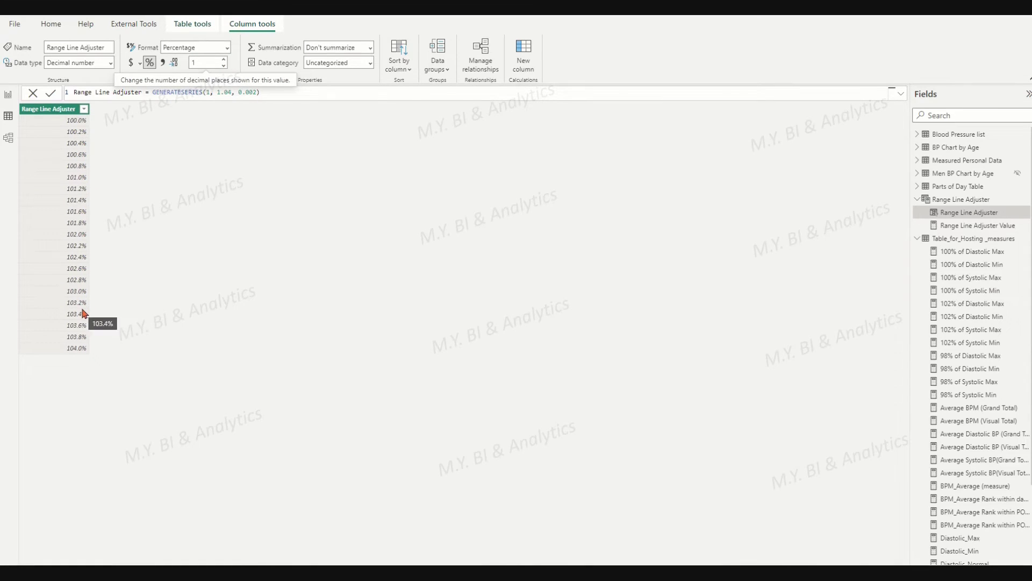
click(8, 95)
drag(96, 190, 168, 197)
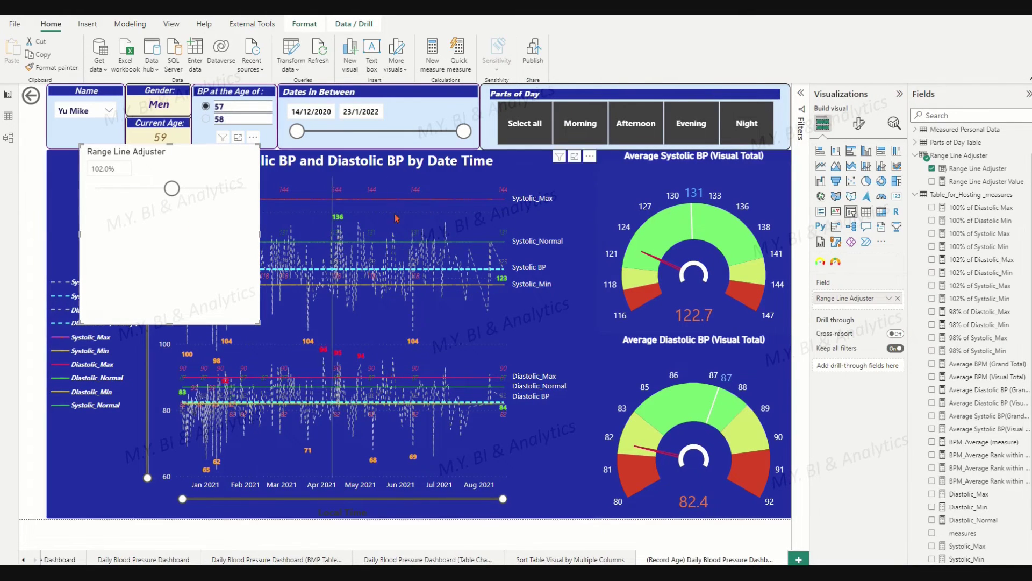
Rename the systolic gauge's 98% of Systolic_Min measure to RangeStart of Systolic in its formula.
click(617, 198)
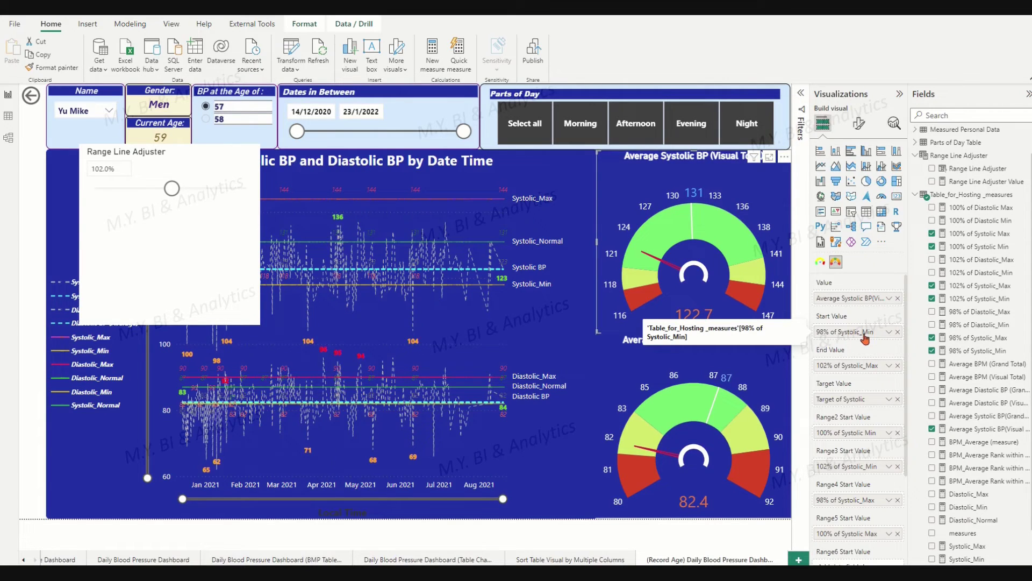
click(954, 352)
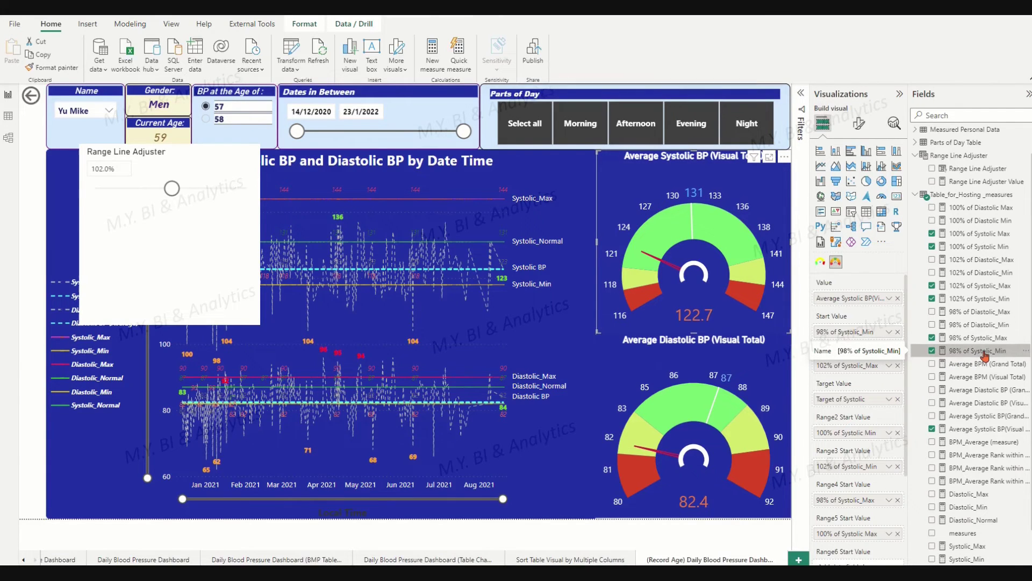
click(143, 92)
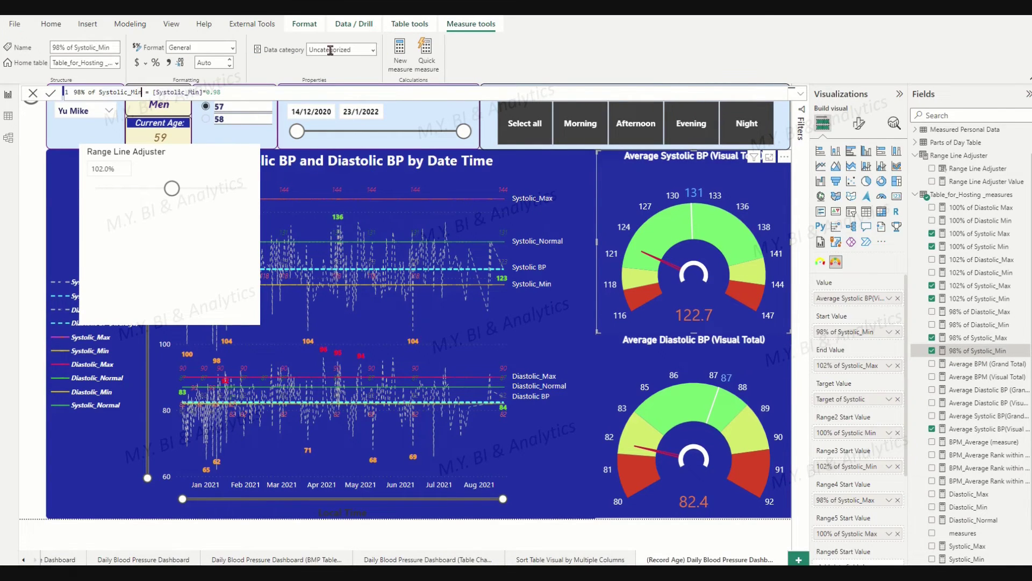
key(BackSpace)
key(BackSpace)
key(BackSpace)
key(BackSpace)
key(BackSpace)
key(BackSpace)
key(BackSpace)
key(BackSpace)
key(BackSpace)
key(BackSpace)
key(BackSpace)
key(BackSpace)
key(BackSpace)
key(BackSpace)
key(BackSpace)
key(BackSpace)
key(BackSpace)
key(BackSpace)
key(BackSpace)
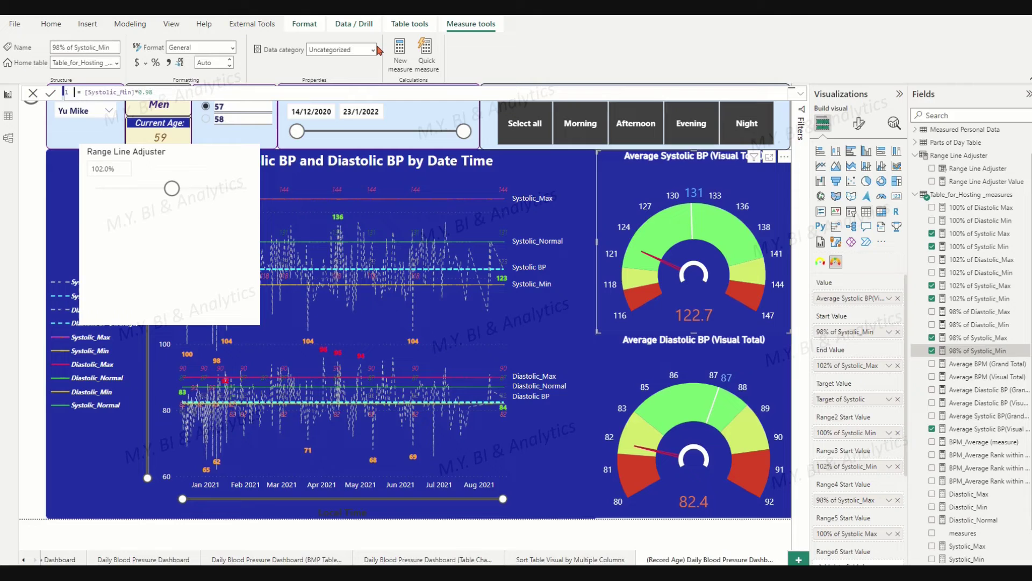
text(RangeStart of Systolic)
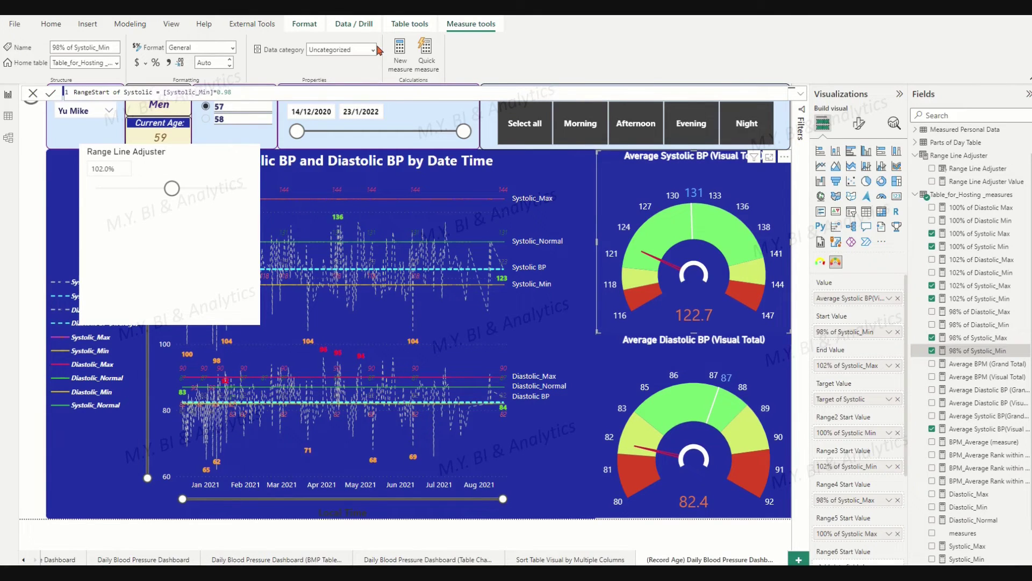
Replace the 0.98 multiplier in RangeStart of Systolic with (2.000-'Range Line Adjuster'[Range Line Adjuster Value]) and commit the formula.
click(355, 94)
key(BackSpace)
key(BackSpace)
key(BackSpace)
text((2.000-)
key(BackSpace)
key(BackSpace)
key(BackSpace)
key(BackSpace)
key(BackSpace)
text('Range Line Adjuster'[Range Line Adjuster Value])
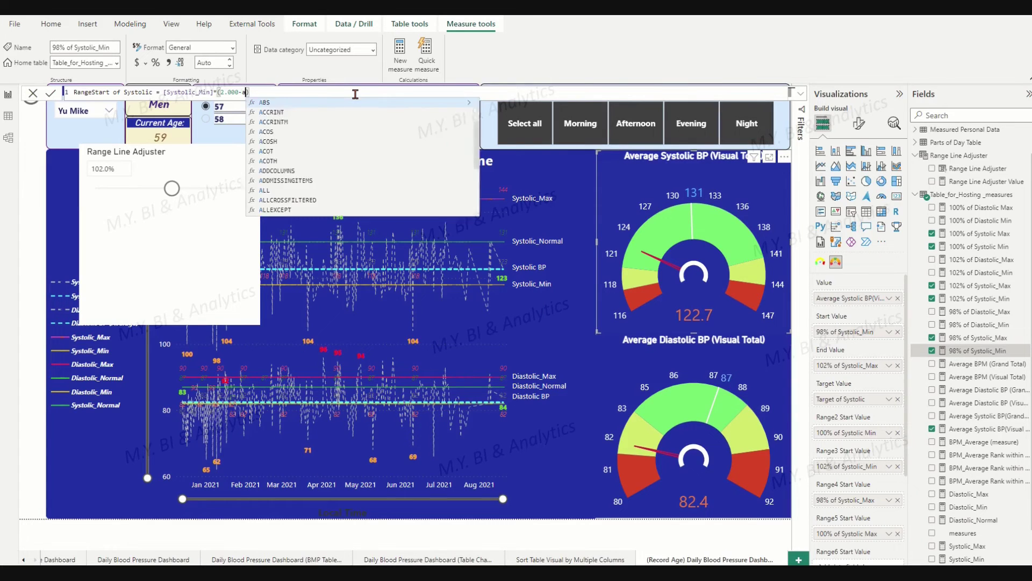
click(51, 93)
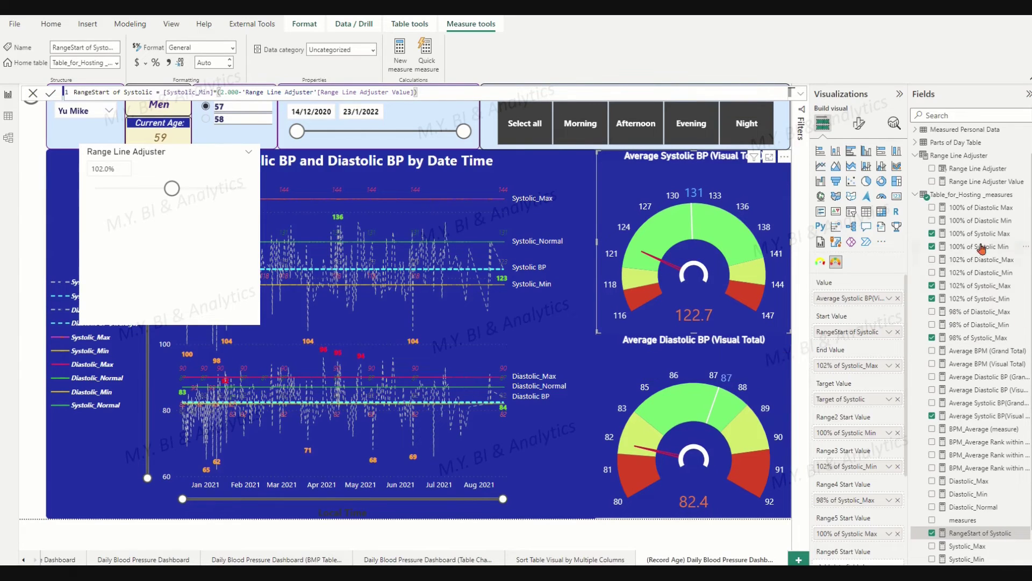
Rename the 102% of Systolic_Max measure to EndValue of Systolic and remove the 1.02 multiplier from its formula.
click(986, 293)
click(148, 92)
key(BackSpace)
key(BackSpace)
key(BackSpace)
key(BackSpace)
key(BackSpace)
key(BackSpace)
key(BackSpace)
key(BackSpace)
key(BackSpace)
key(BackSpace)
key(BackSpace)
key(BackSpace)
key(BackSpace)
key(BackSpace)
key(BackSpace)
key(BackSpace)
key(BackSpace)
key(BackSpace)
key(BackSpace)
key(BackSpace)
text(End)
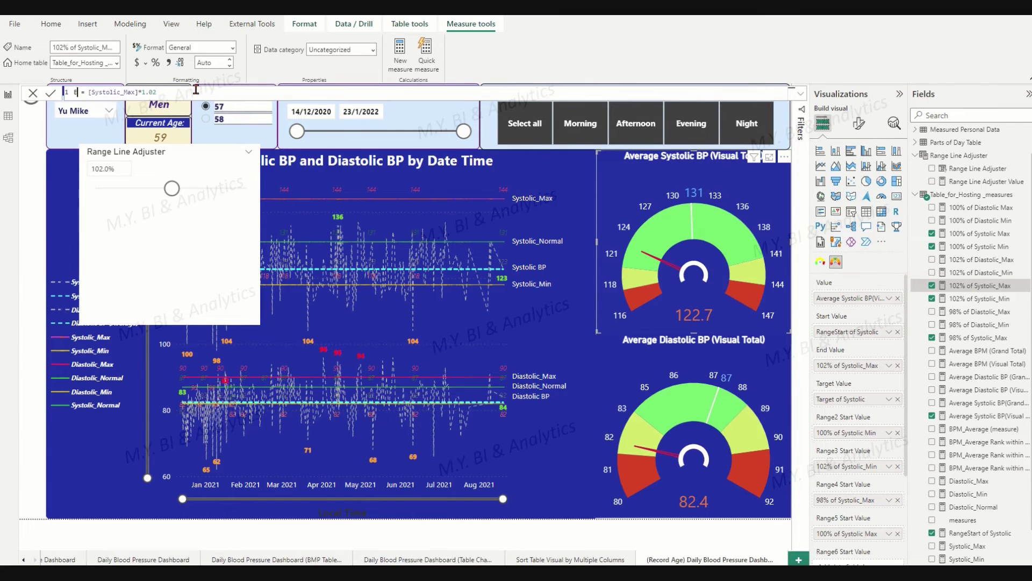
text(Value of Systolic = [Systolic_Max]*)
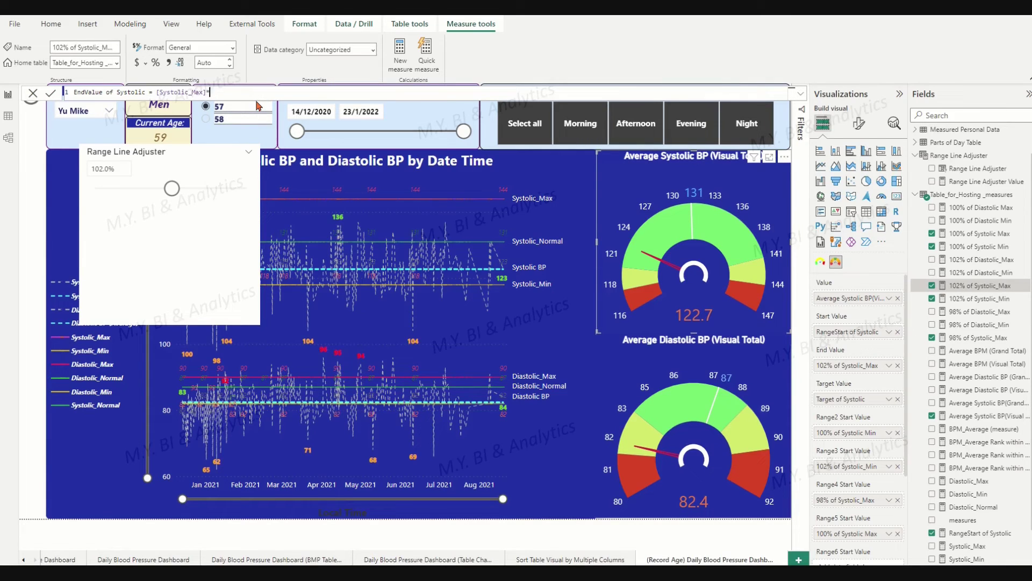
Multiply [Systolic_Max] by 'Range Line Adjuster'[Range Line Adjuster Value] in the EndValue of Systolic formula and commit it.
text('Range Line Adjuster'[Range Line Adjuster Value])
key(Tab)
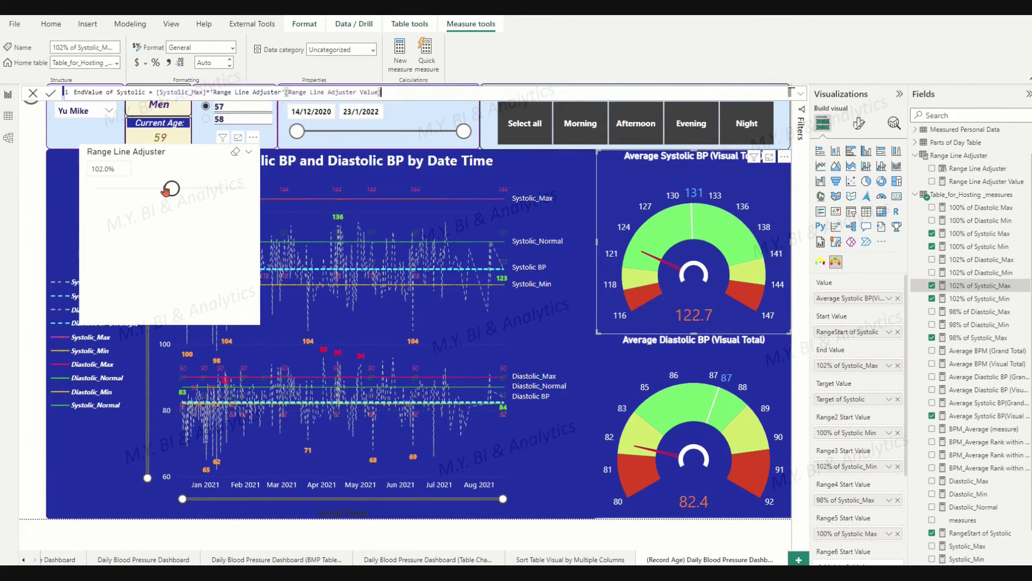
click(52, 93)
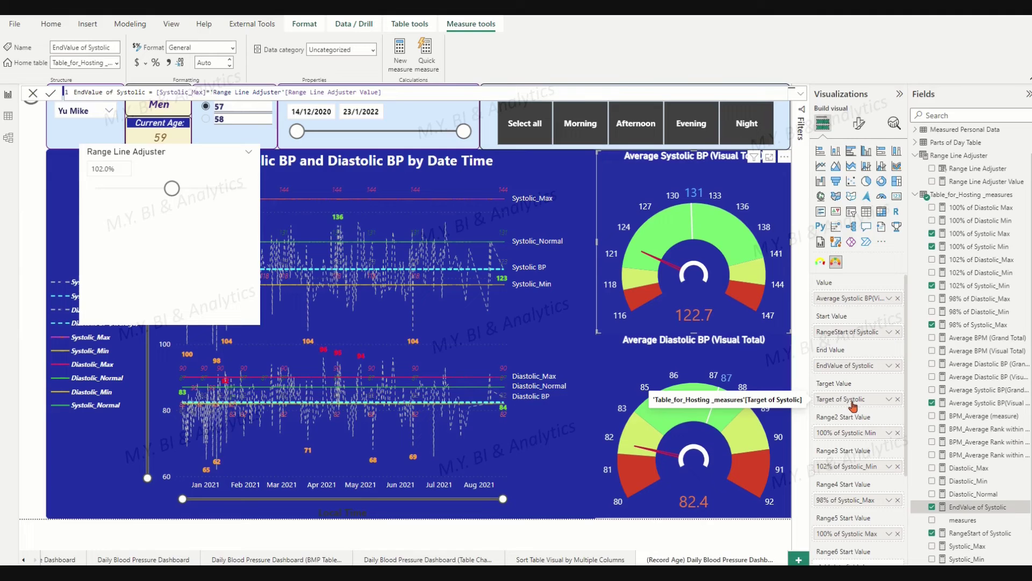
Rename the 100% of Systolic Min measure to Range2Start of Systolic, keeping the formula [Systolic_Min].
scroll(984, 554, down, 3)
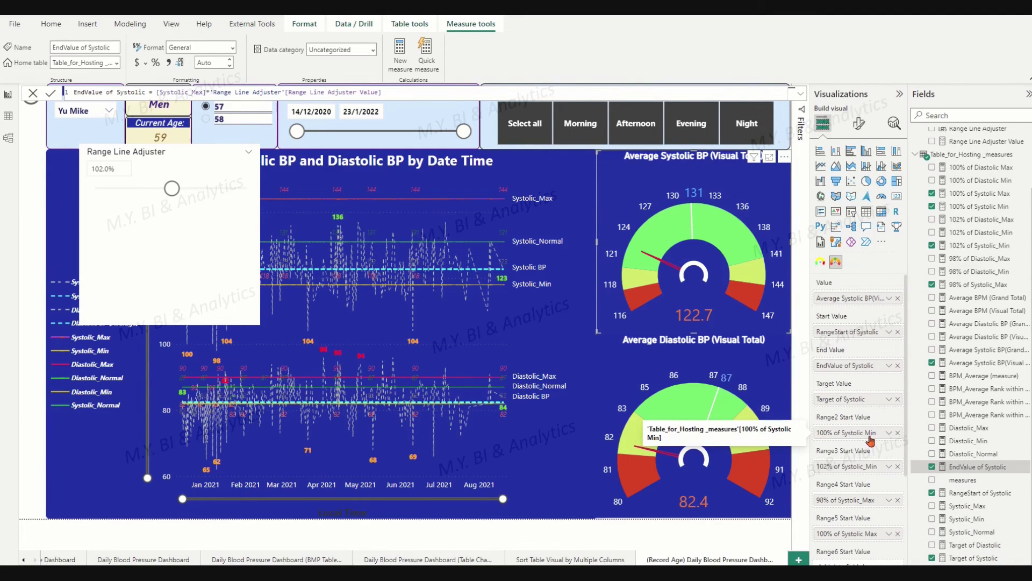
click(983, 207)
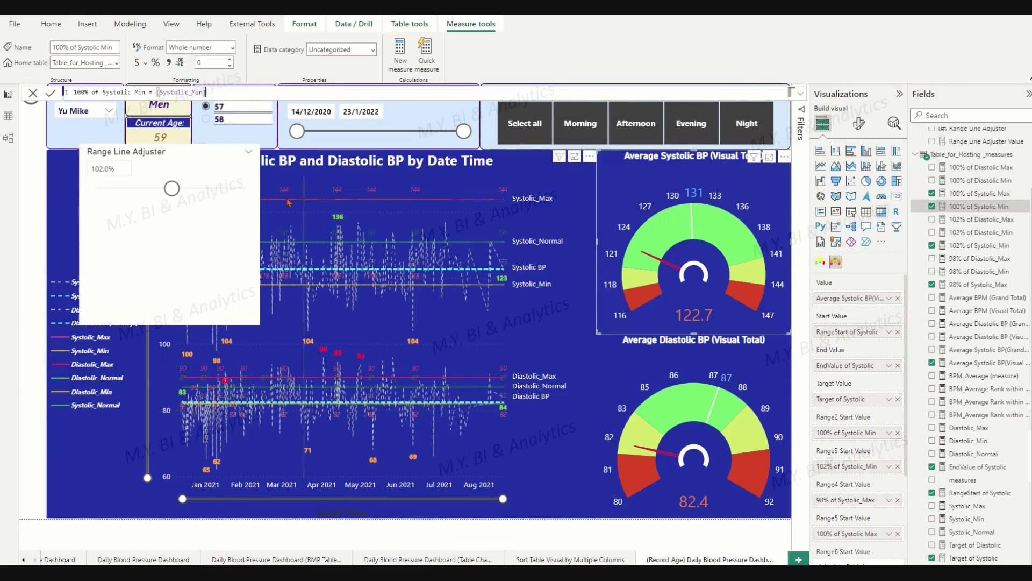
key(BackSpace)
key(BackSpace)
key(BackSpace)
key(BackSpace)
key(BackSpace)
key(BackSpace)
key(BackSpace)
key(BackSpace)
key(BackSpace)
key(BackSpace)
key(BackSpace)
key(BackSpace)
key(BackSpace)
key(BackSpace)
key(BackSpace)
key(BackSpace)
key(BackSpace)
key(BackSpace)
key(BackSpace)
key(BackSpace)
text(Range2Star)
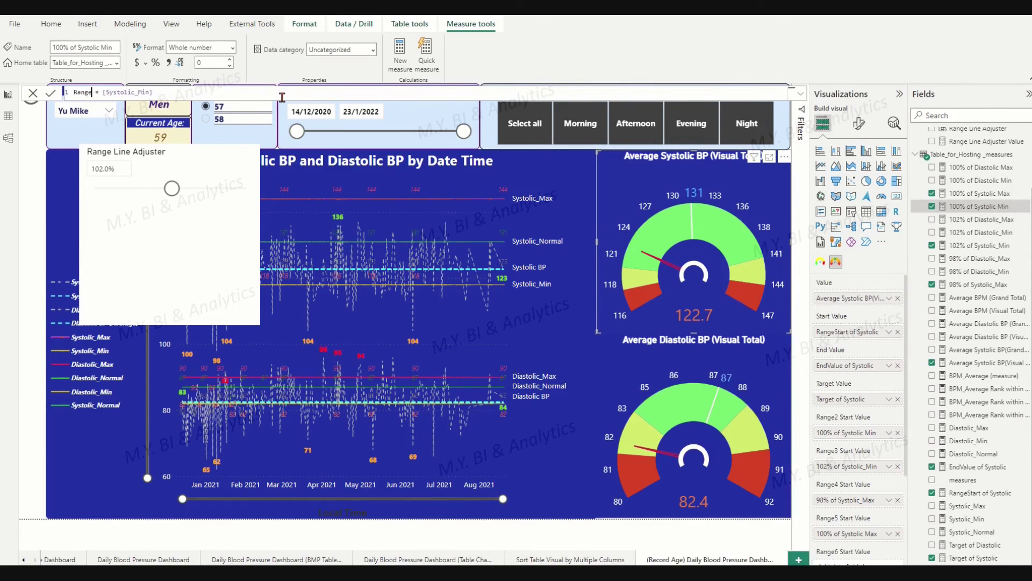
text(t of Systolic)
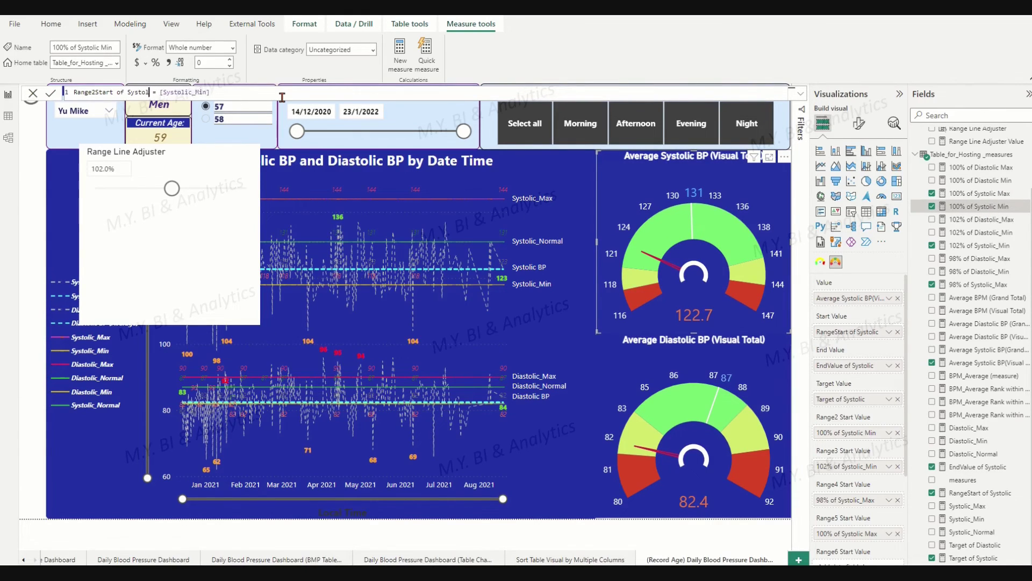
click(50, 94)
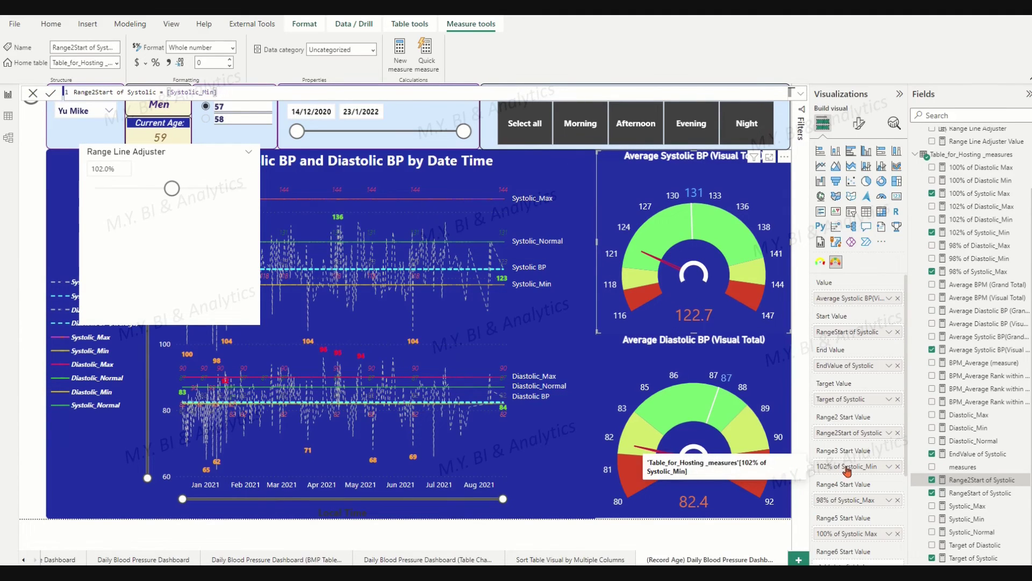
Rename the 102% of Systolic_Min measure to Range3Start of Systolic.
click(997, 233)
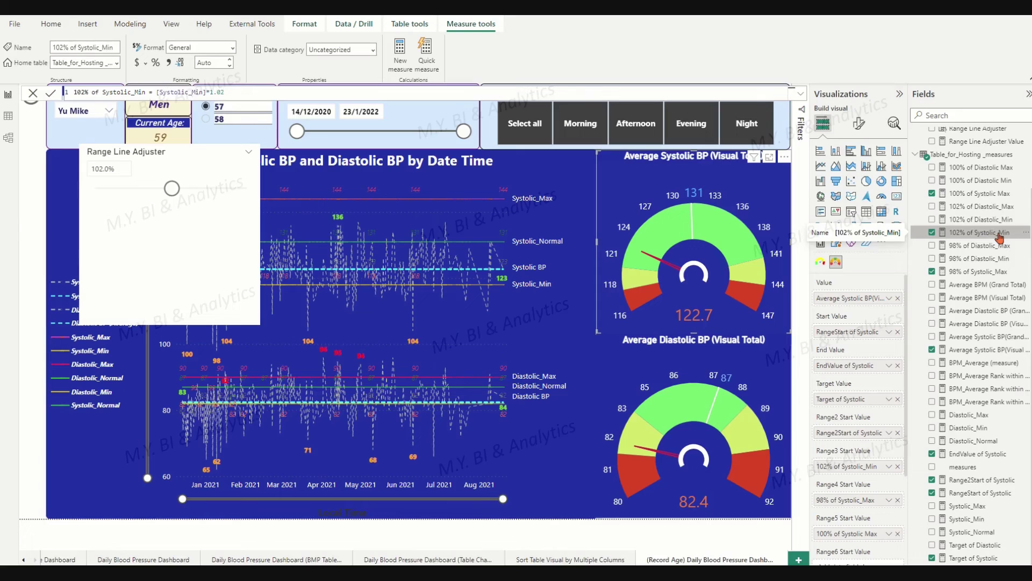
key(BackSpace)
key(BackSpace)
key(BackSpace)
key(BackSpace)
key(BackSpace)
key(BackSpace)
key(BackSpace)
key(BackSpace)
key(BackSpace)
key(BackSpace)
key(BackSpace)
key(BackSpace)
key(BackSpace)
key(BackSpace)
key(BackSpace)
key(BackSpace)
key(BackSpace)
key(BackSpace)
key(BackSpace)
key(BackSpace)
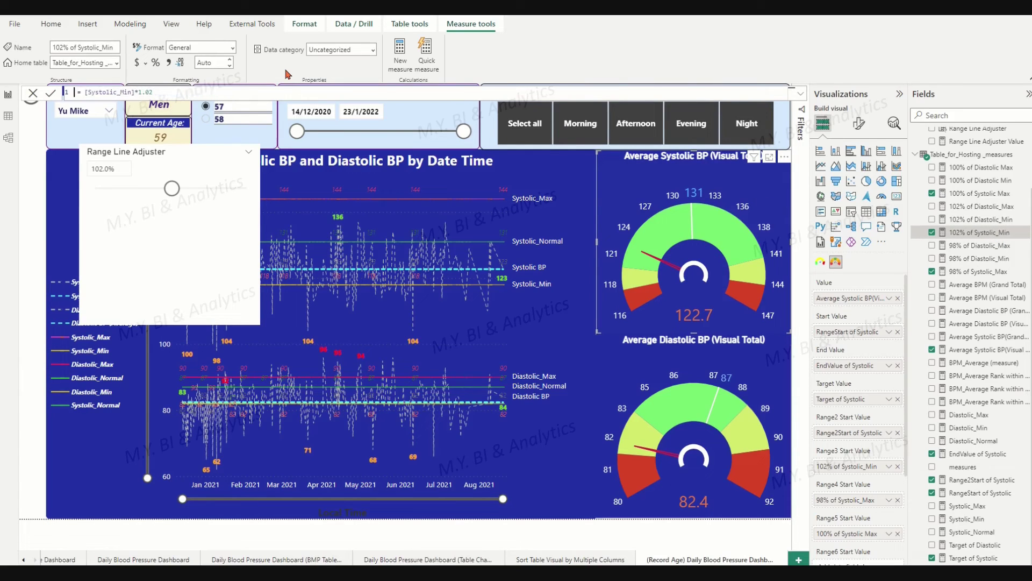
text(Range3Start of Systolic)
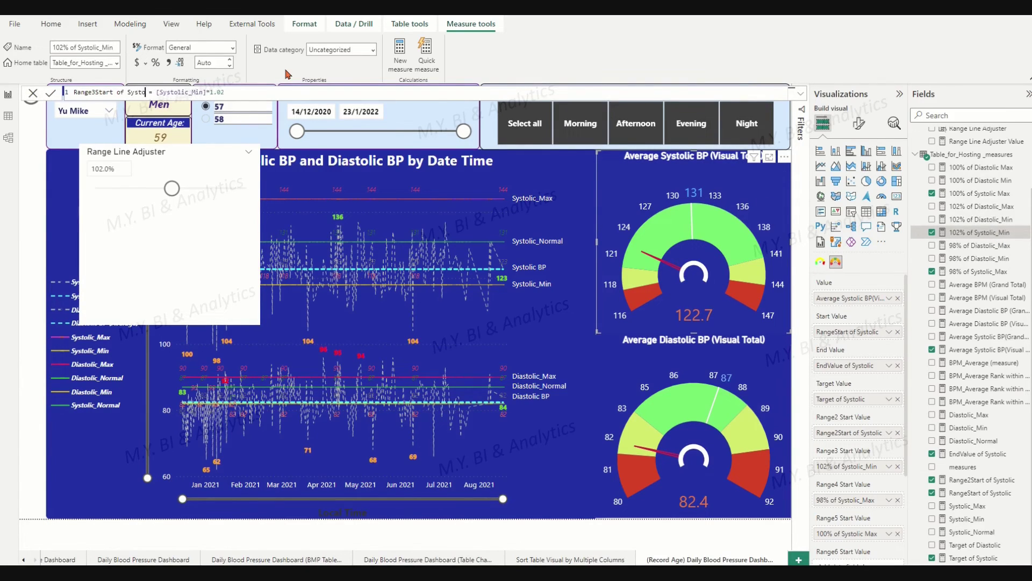
Replace the 1.02 multiplier in Range3Start of Systolic with 'Range Line Adjuster'[Range Line Adjuster Value] and commit the formula.
click(243, 92)
key(BackSpace)
key(BackSpace)
key(BackSpace)
key(BackSpace)
text(r'[Range)
key(Tab)
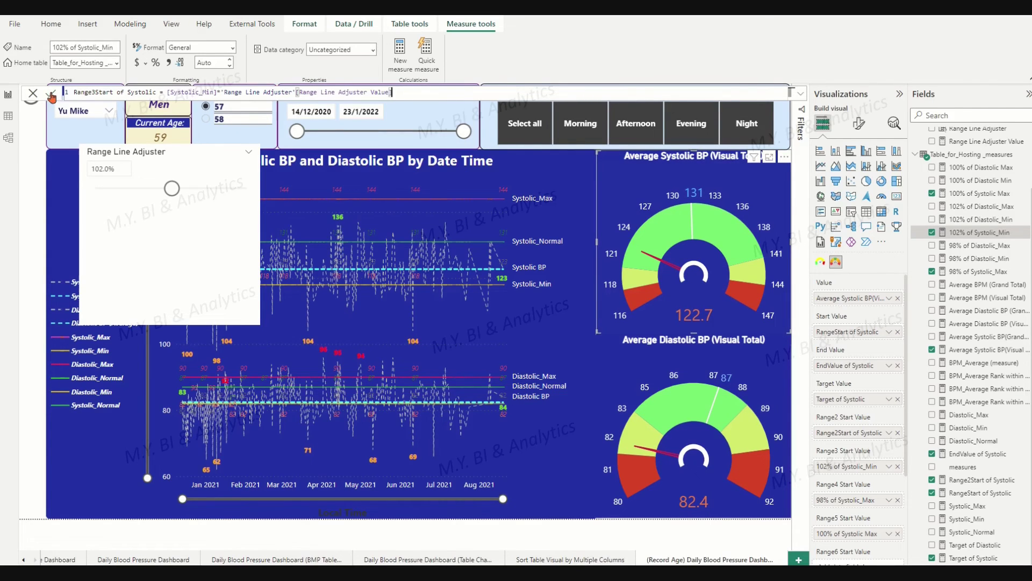
click(50, 93)
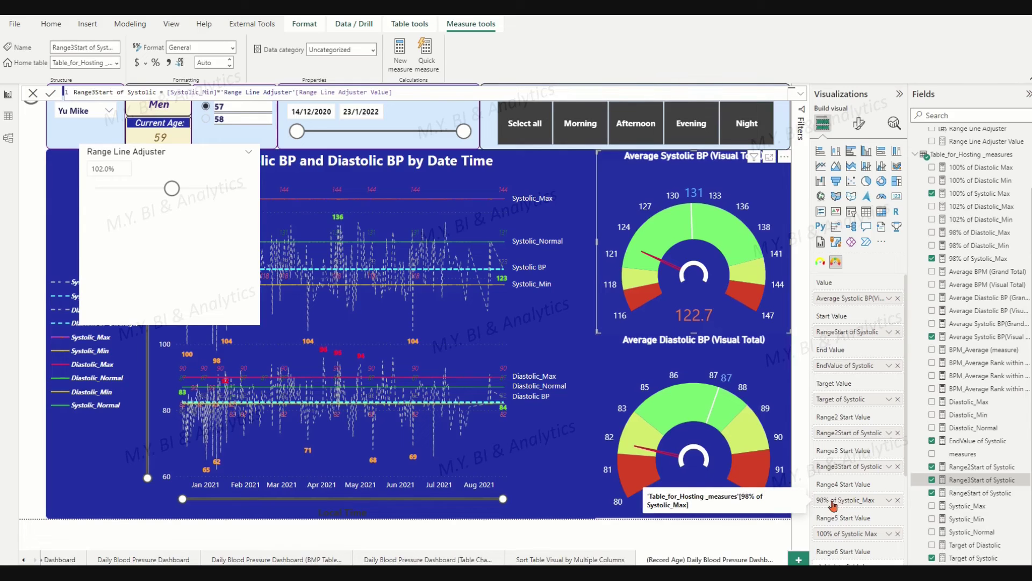
Rename the 98% of Systolic_Max measure to Range4Start of Systolic.
click(967, 259)
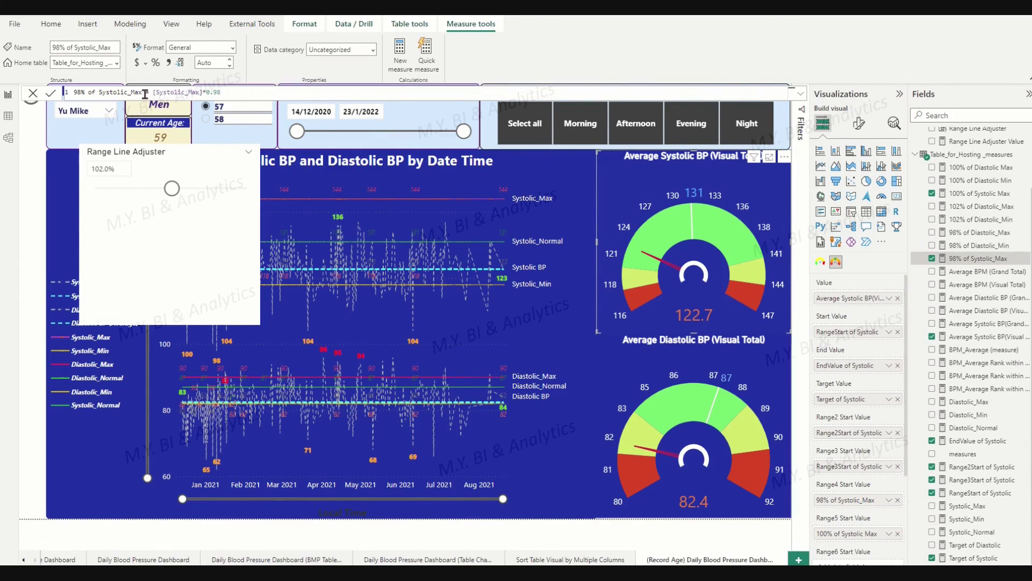
key(Delete)
key(Delete)
key(Delete)
key(Delete)
key(Delete)
key(Delete)
key(Delete)
key(Delete)
key(Delete)
key(Delete)
key(Delete)
key(Delete)
key(Delete)
key(Delete)
key(Delete)
key(Delete)
key(Delete)
key(Delete)
key(Delete)
key(Delete)
text(Range4)
text(Start of Systoli)
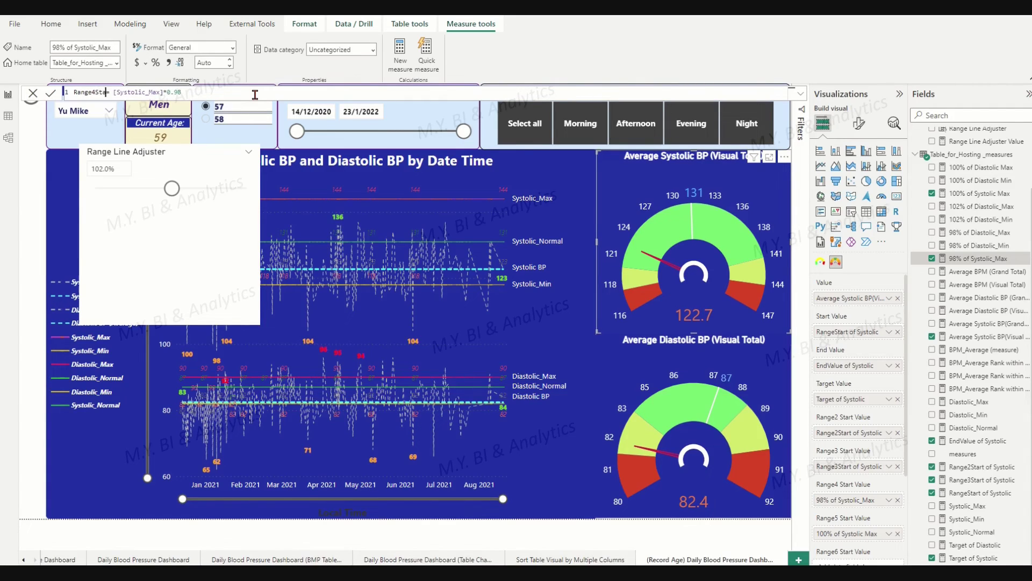
text(c)
Replace the 0.98 multiplier in Range4Start of Systolic with (2.000-'Range Line Adjuster'[Range Line Adjuster Value]) and commit the formula.
click(246, 92)
key(BackSpace)
key(BackSpace)
key(BackSpace)
key(BackSpace)
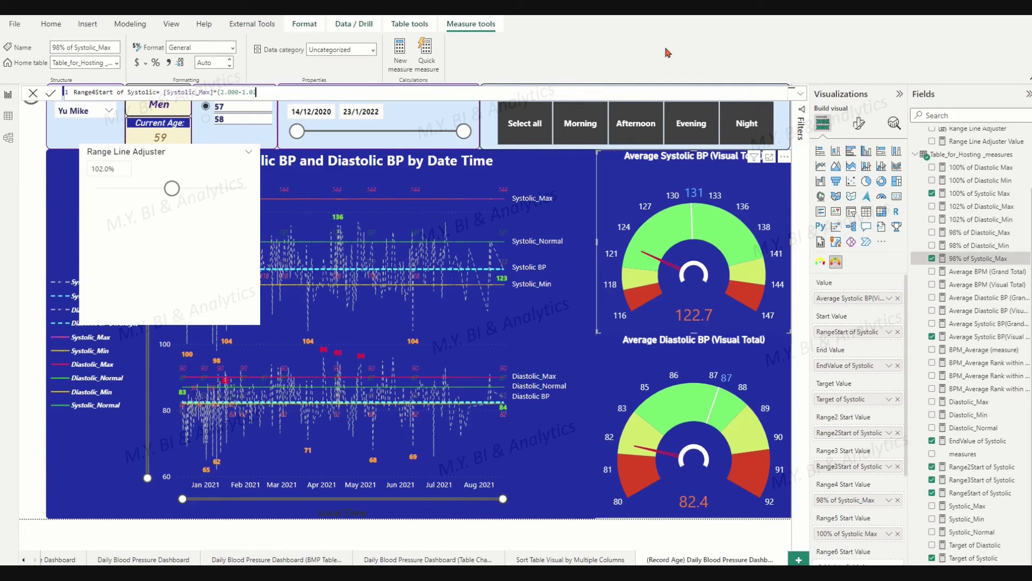
key(BackSpace)
key(BackSpace)
key(BackSpace)
key(BackSpace)
key(BackSpace)
text('Range Line Adjuster'[Range Line Adjuster Value])
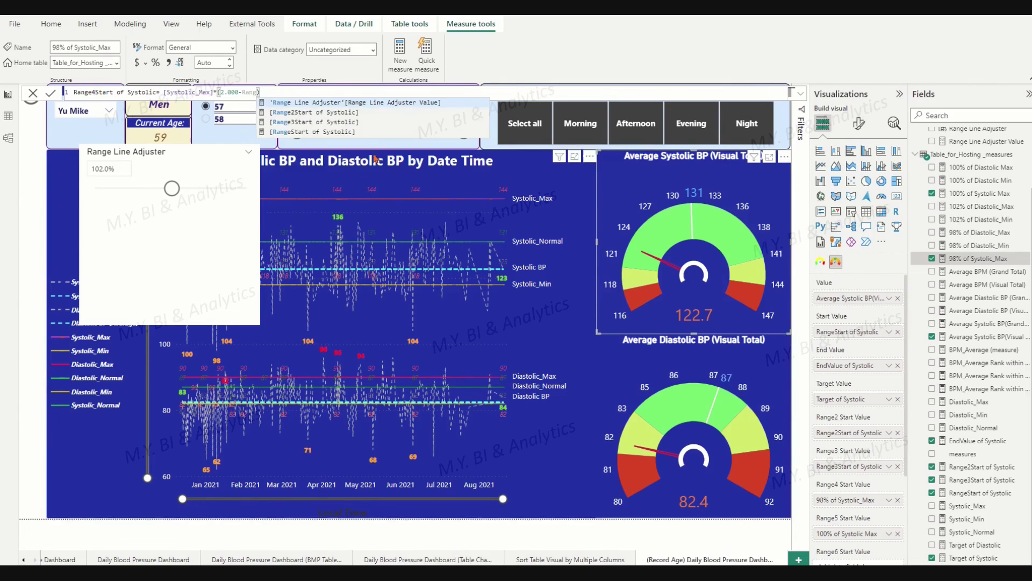
click(51, 93)
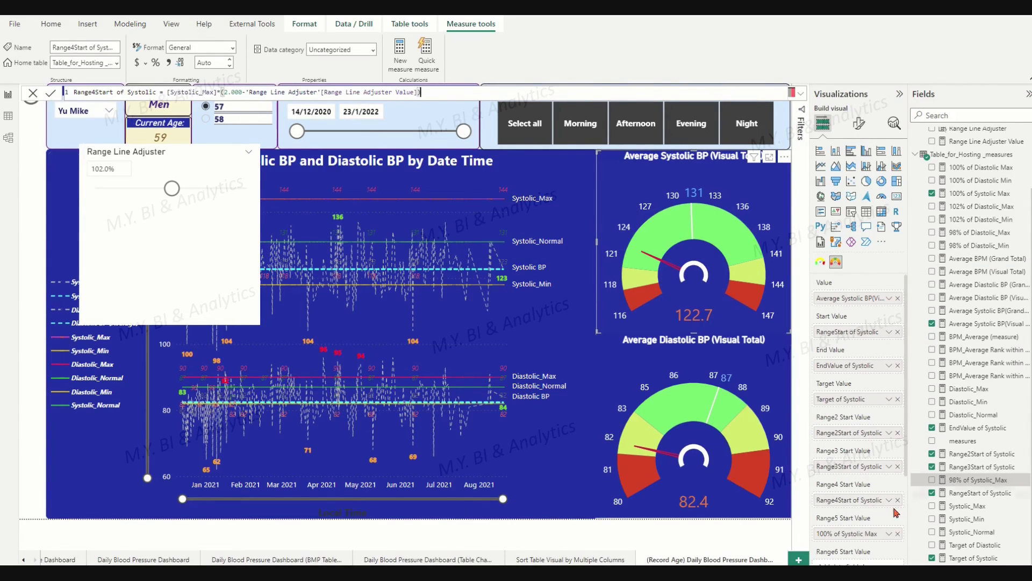
Rename the 100% of Systolic Max measure to Range5Start of Systolic, keeping the formula [Systolic_Max].
scroll(824, 495, down, 1)
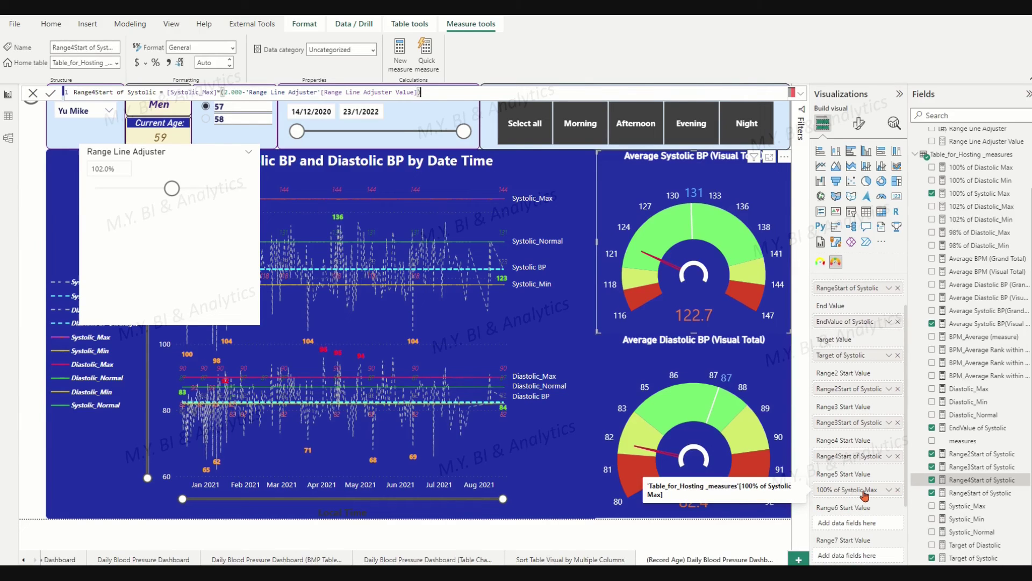
click(980, 194)
drag(147, 94, 29, 95)
text(Range55)
key(BackSpace)
text(Start of Systolic = [Systolic_Max)
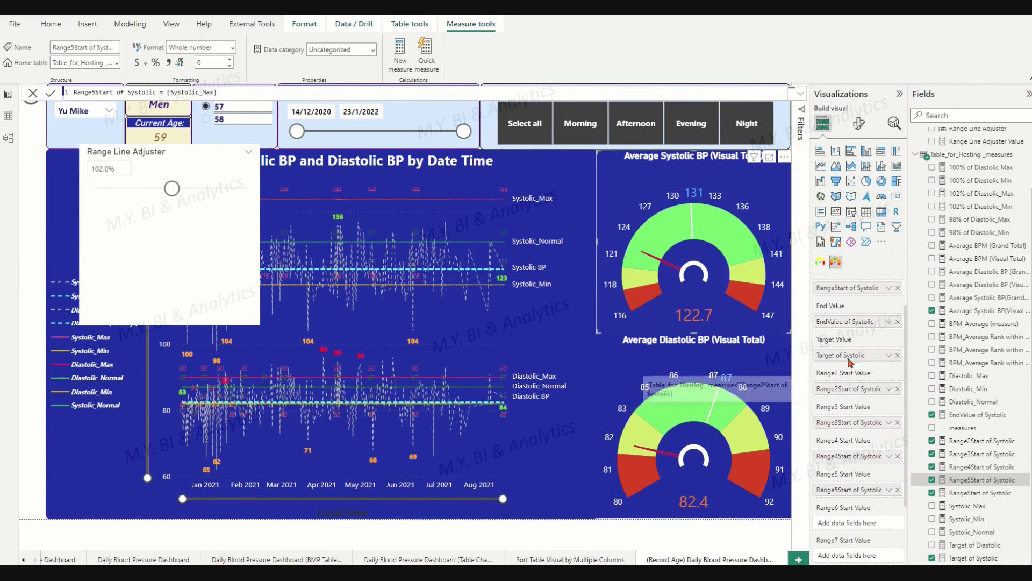
Move the Range Line Adjuster slider to test how the systolic gauge's ranges respond.
mouse_move(160, 192)
mouse_down()
mouse_move(144, 192)
mouse_move(195, 188)
mouse_move(177, 190)
mouse_up()
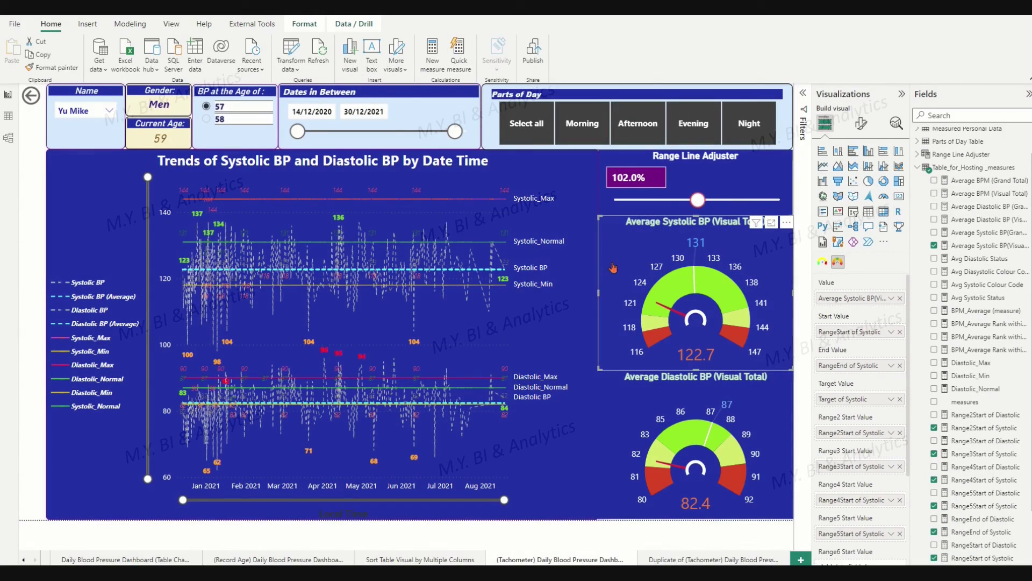
Review the measures assigned to the start, end, target and range values of the Average Diastolic BP gauge.
click(613, 403)
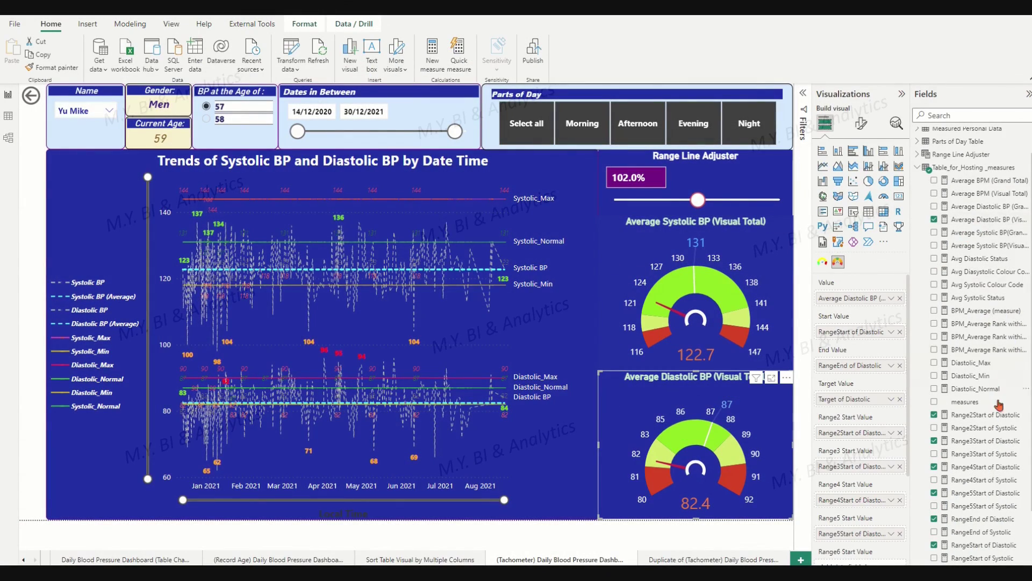
scroll(968, 503, up, 2)
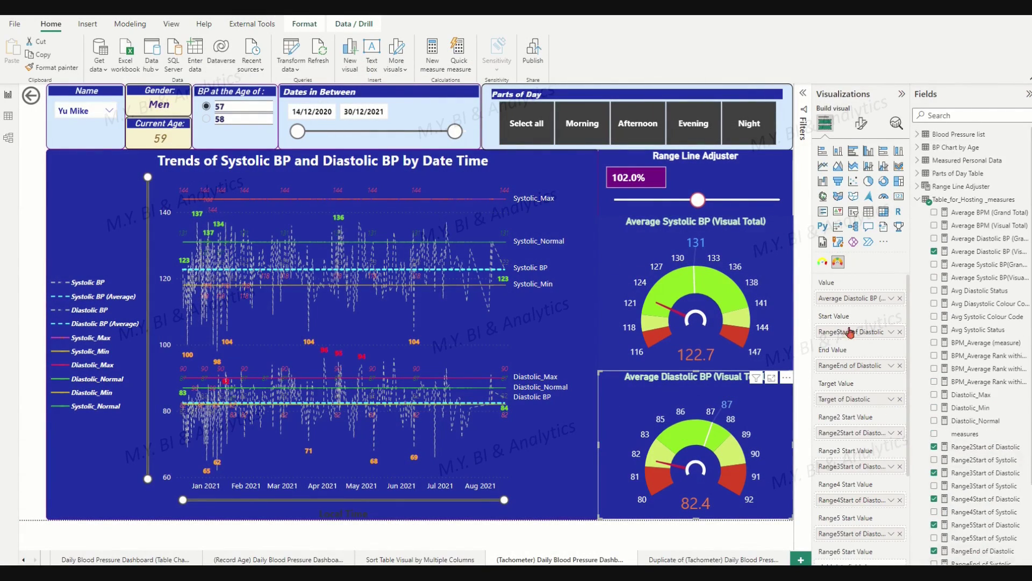
scroll(855, 409, down, 5)
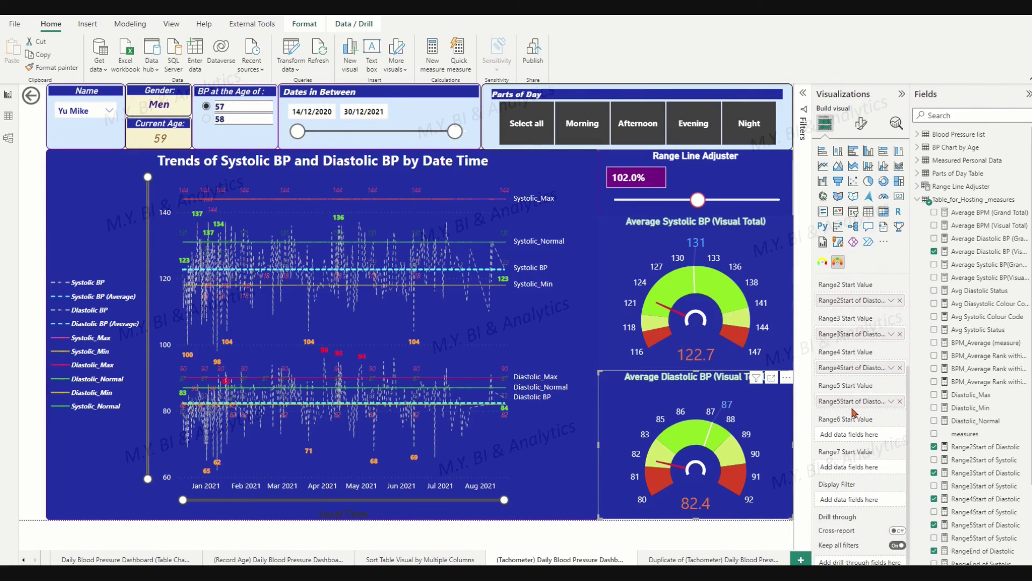
scroll(855, 413, up, 5)
Inspect the slider and title format settings of the Range Line Adjuster slicer and try out its slider handle.
click(606, 206)
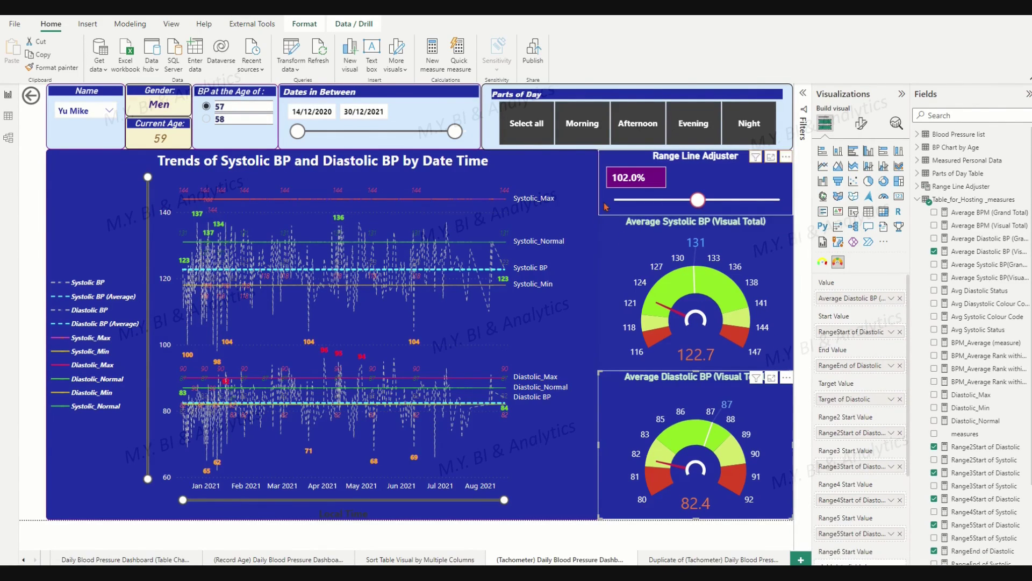
click(861, 126)
click(819, 244)
click(820, 244)
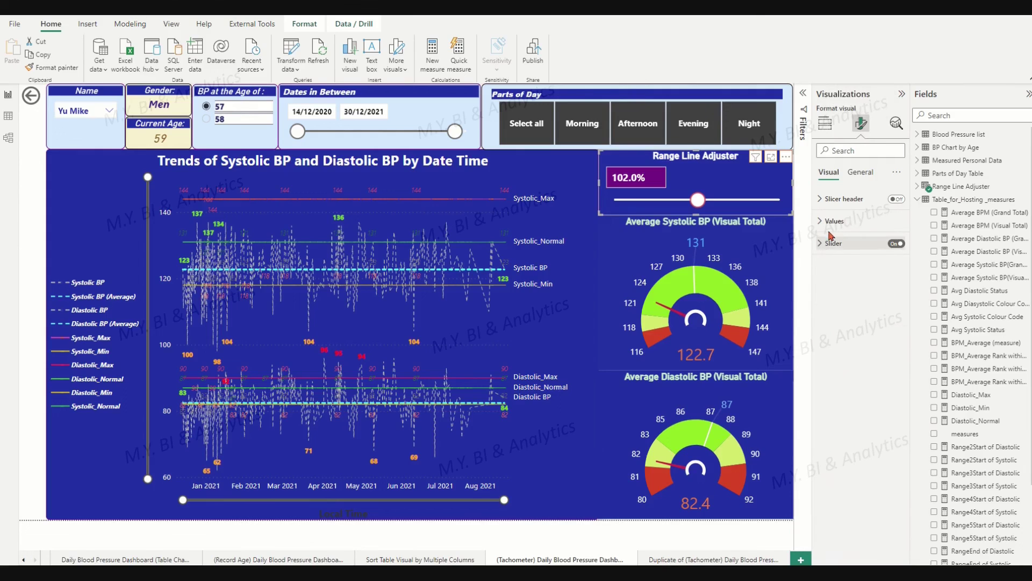
click(860, 172)
click(819, 222)
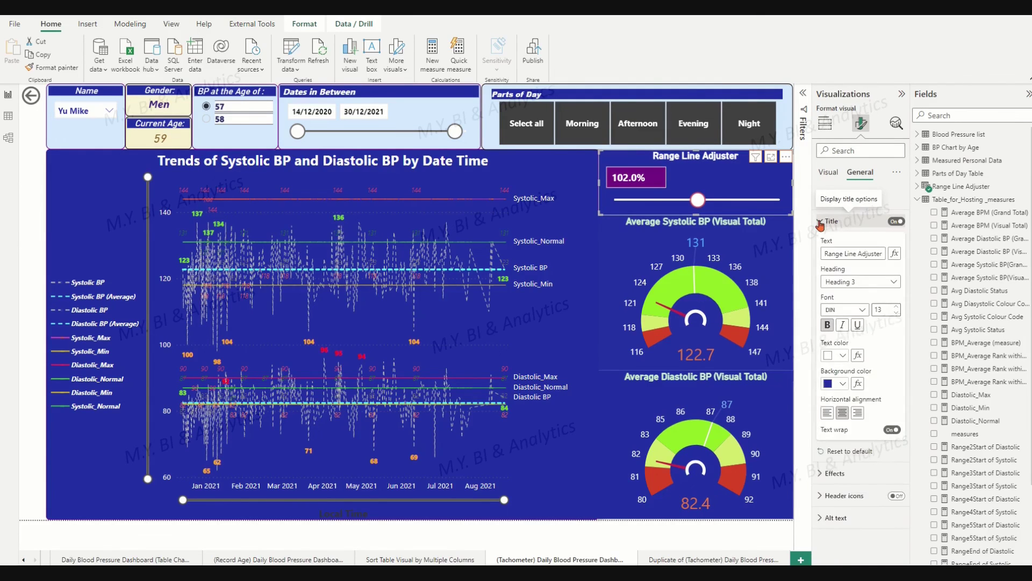
click(820, 222)
mouse_move(697, 201)
mouse_down()
mouse_move(636, 208)
mouse_move(738, 203)
mouse_move(700, 205)
mouse_up()
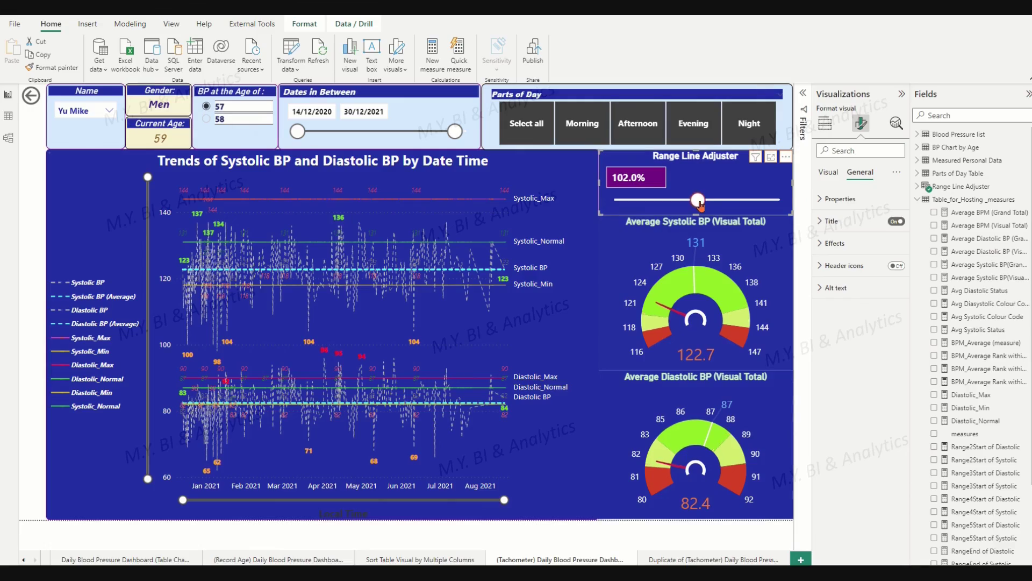